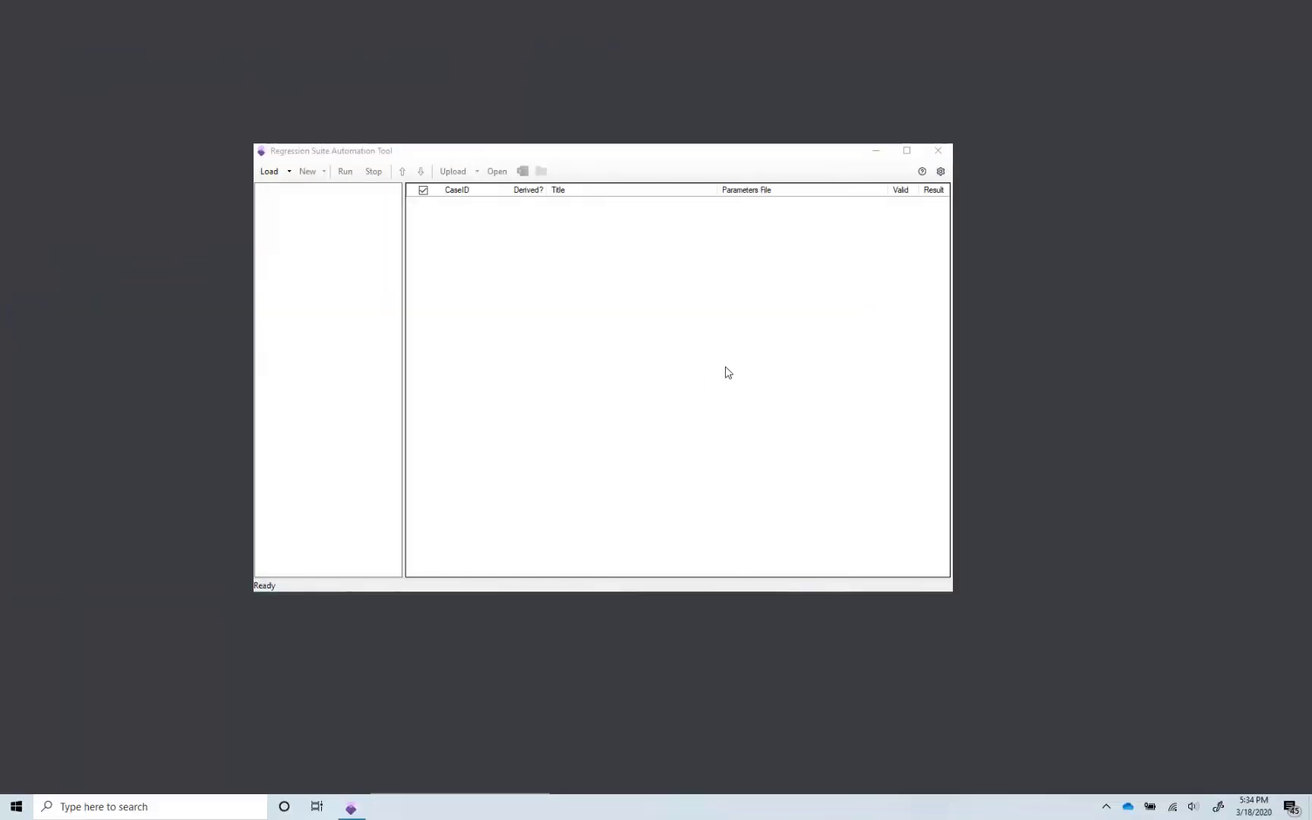
- Keep Acceptance Test Plan 1 in RSAT settings and test the Azure DevOps connection successfully
left_click(941, 172)
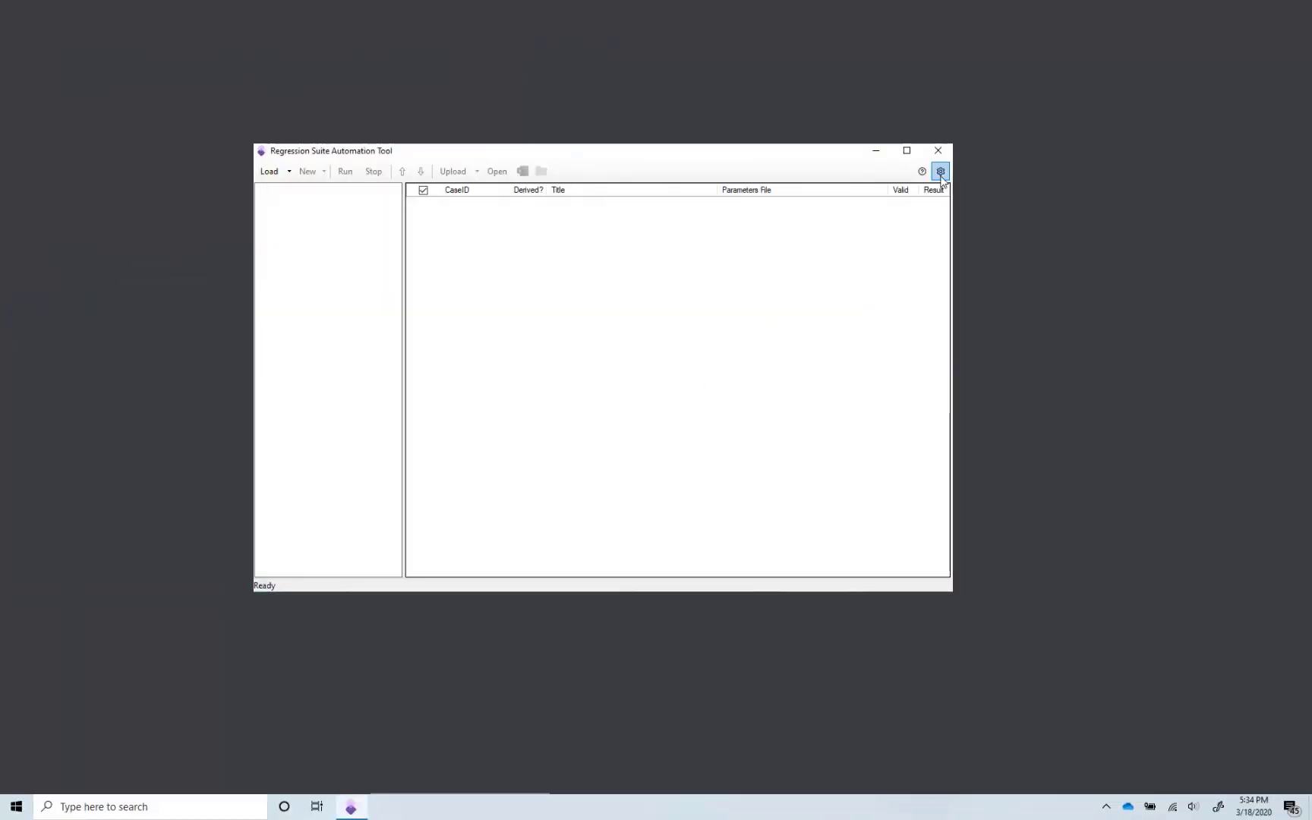
left_click(940, 172)
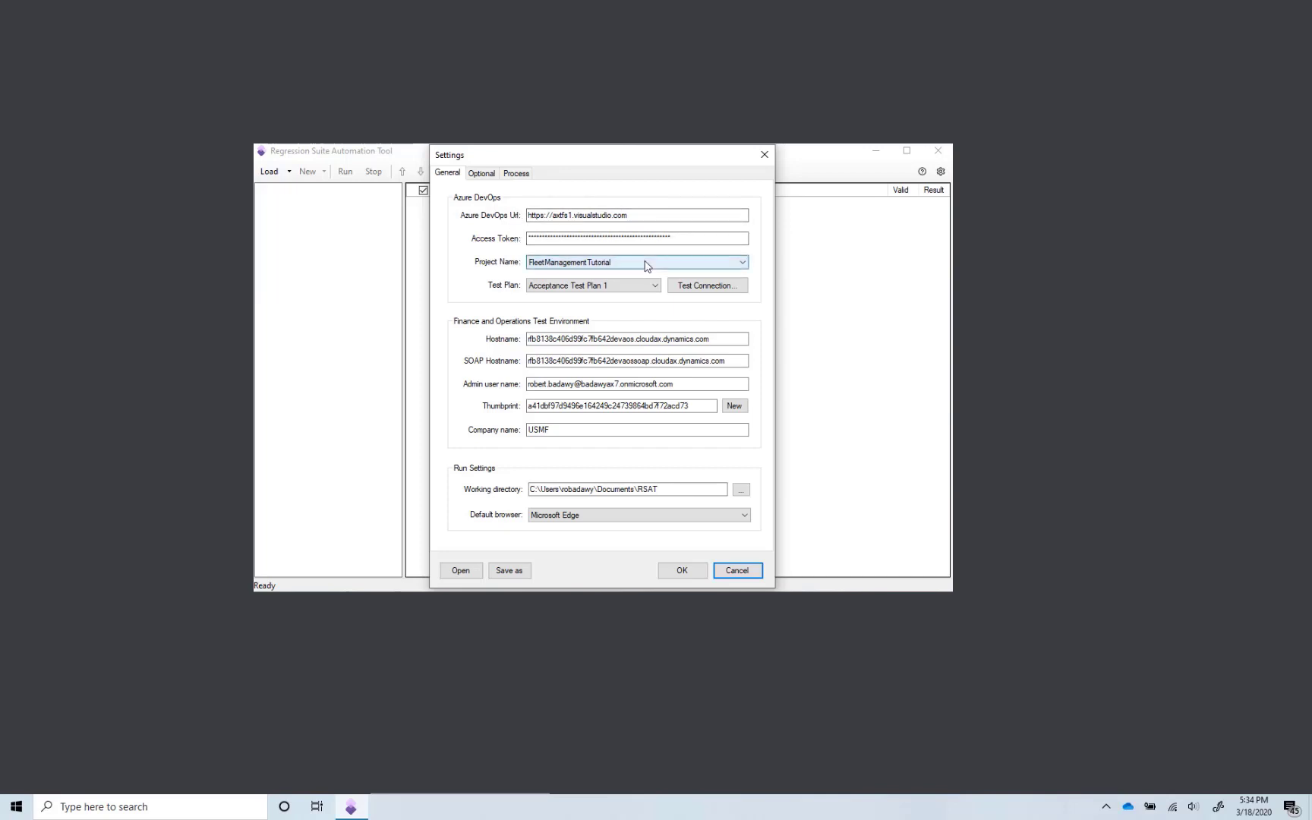
left_click(625, 287)
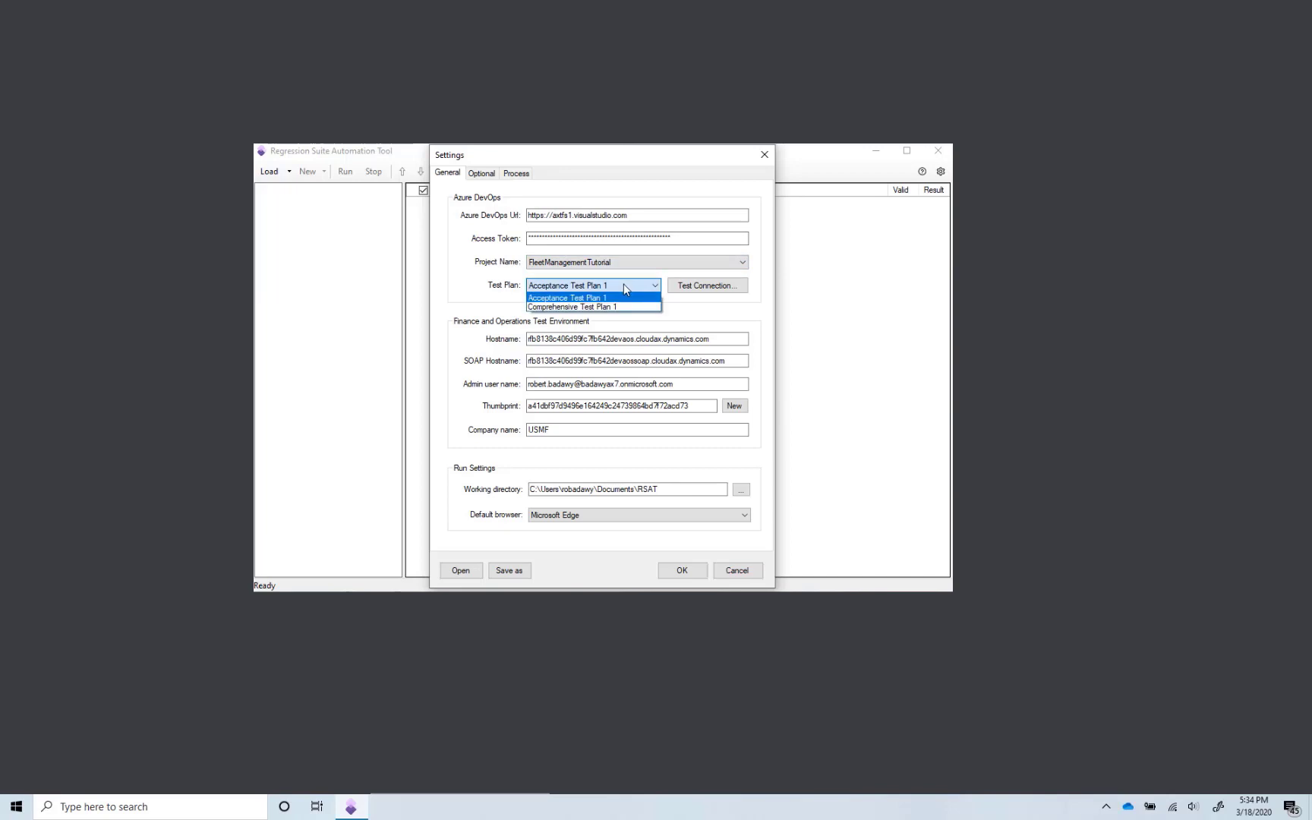
left_click(617, 298)
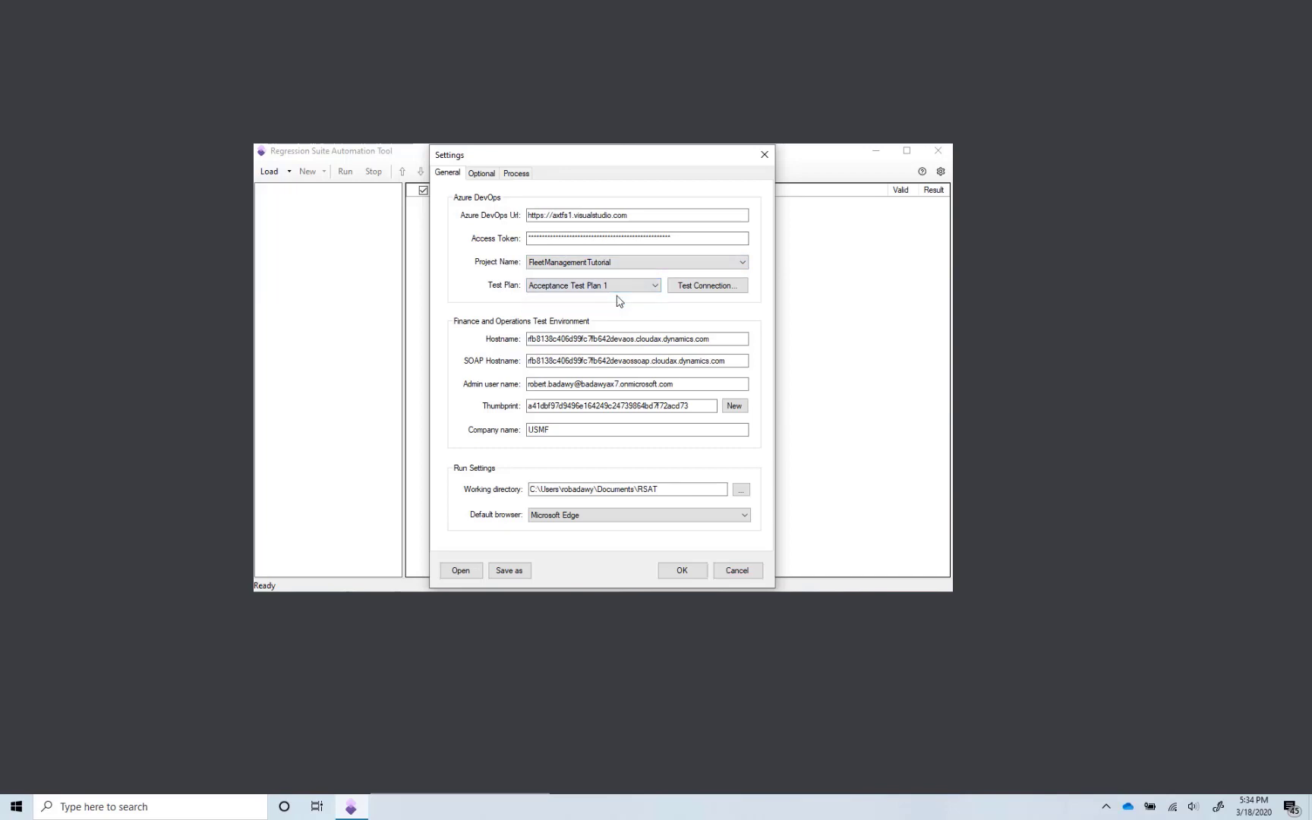
left_click(700, 288)
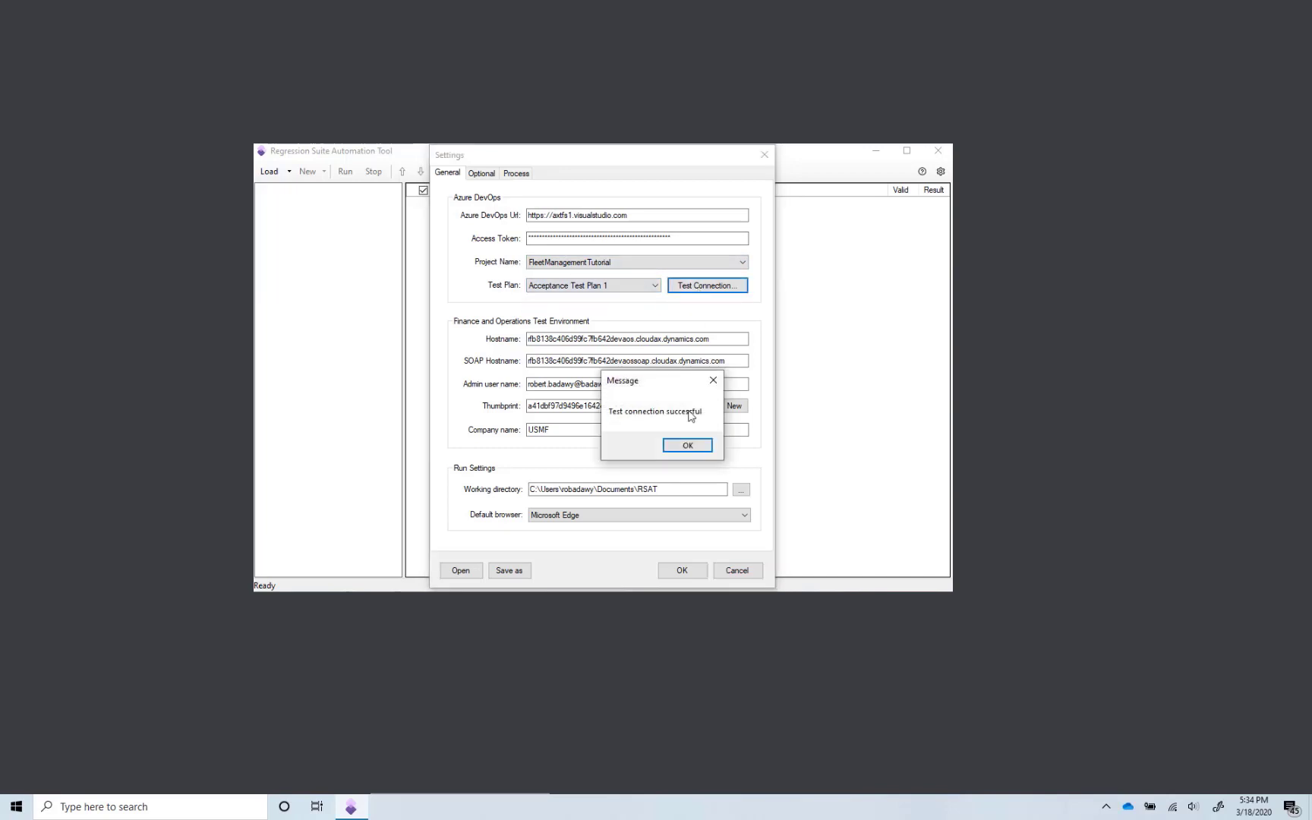
left_click(688, 447)
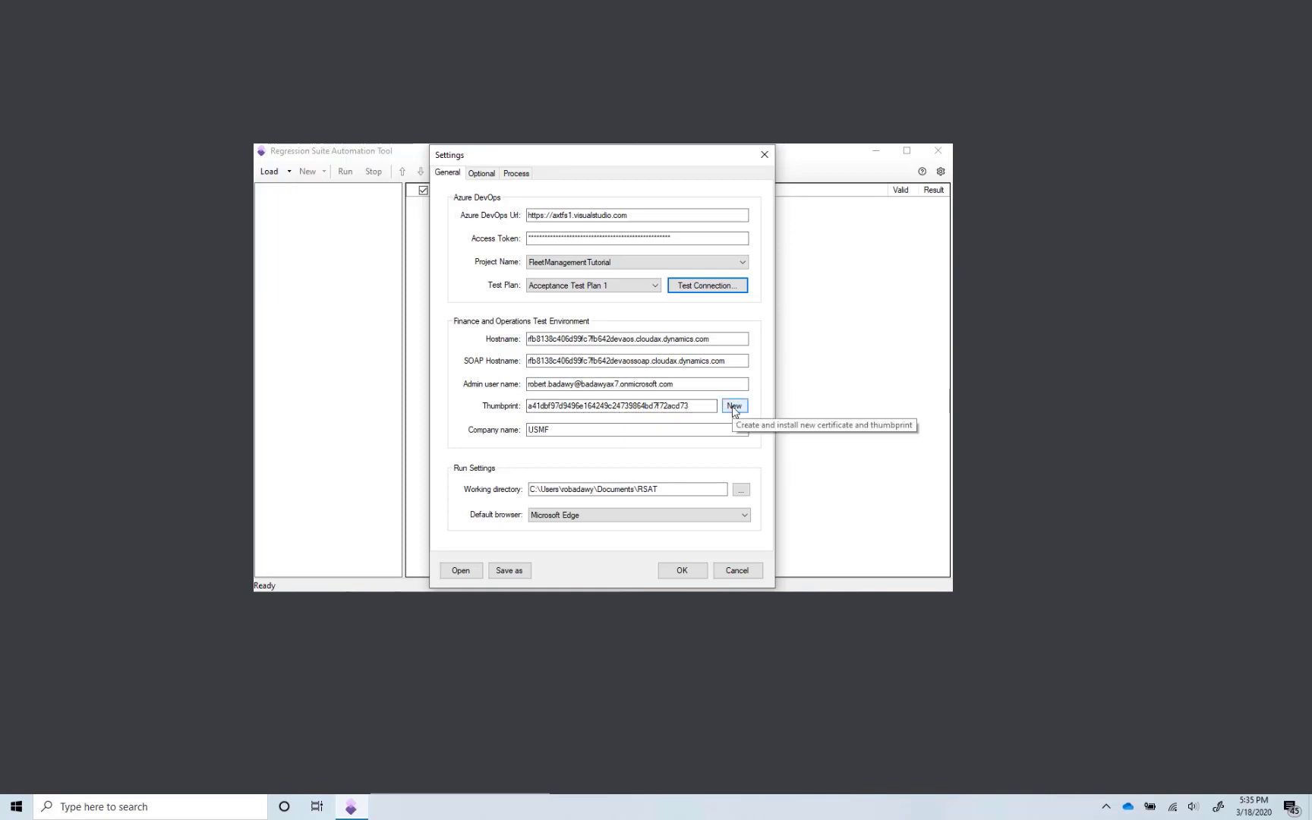
- Confirm company USMF, the working directory and Microsoft Edge as default browser, then save settings
left_click(628, 430)
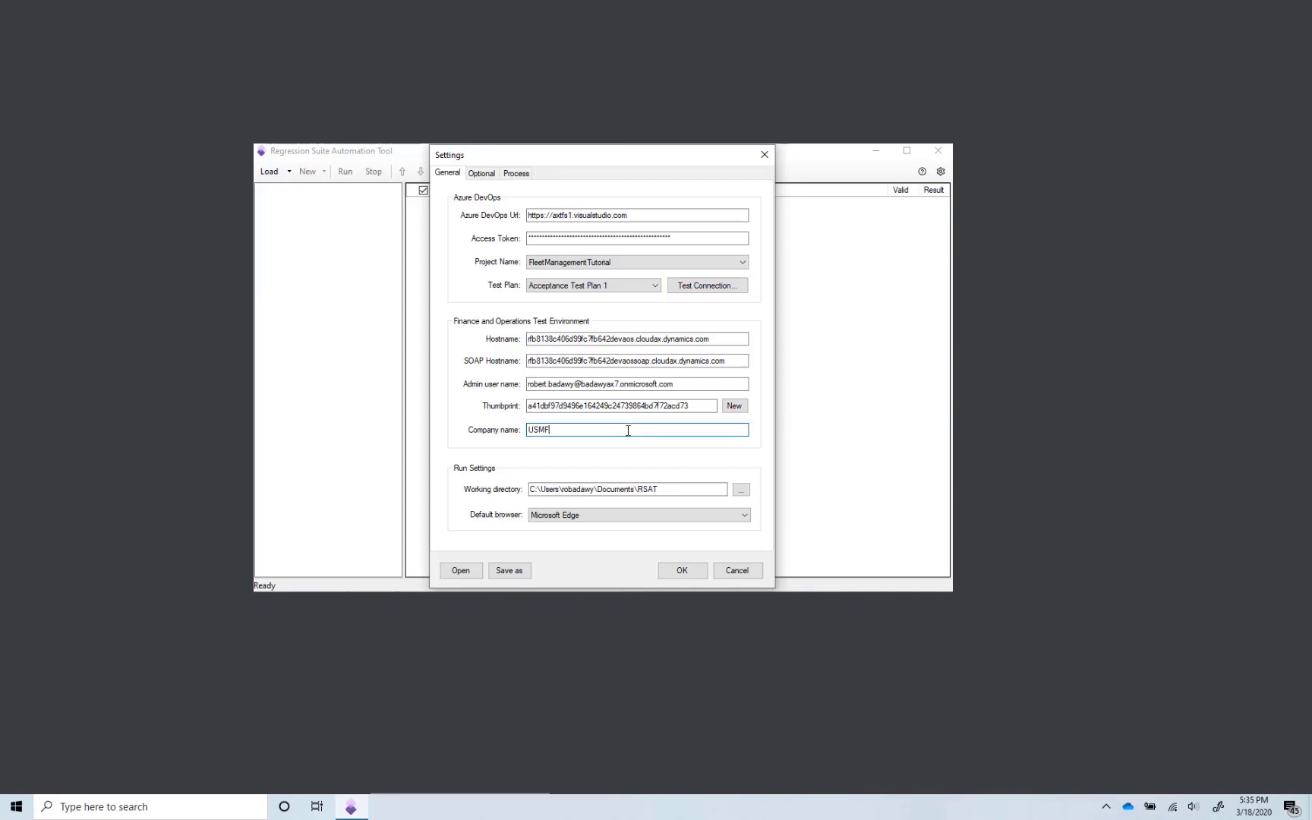
left_click(665, 489)
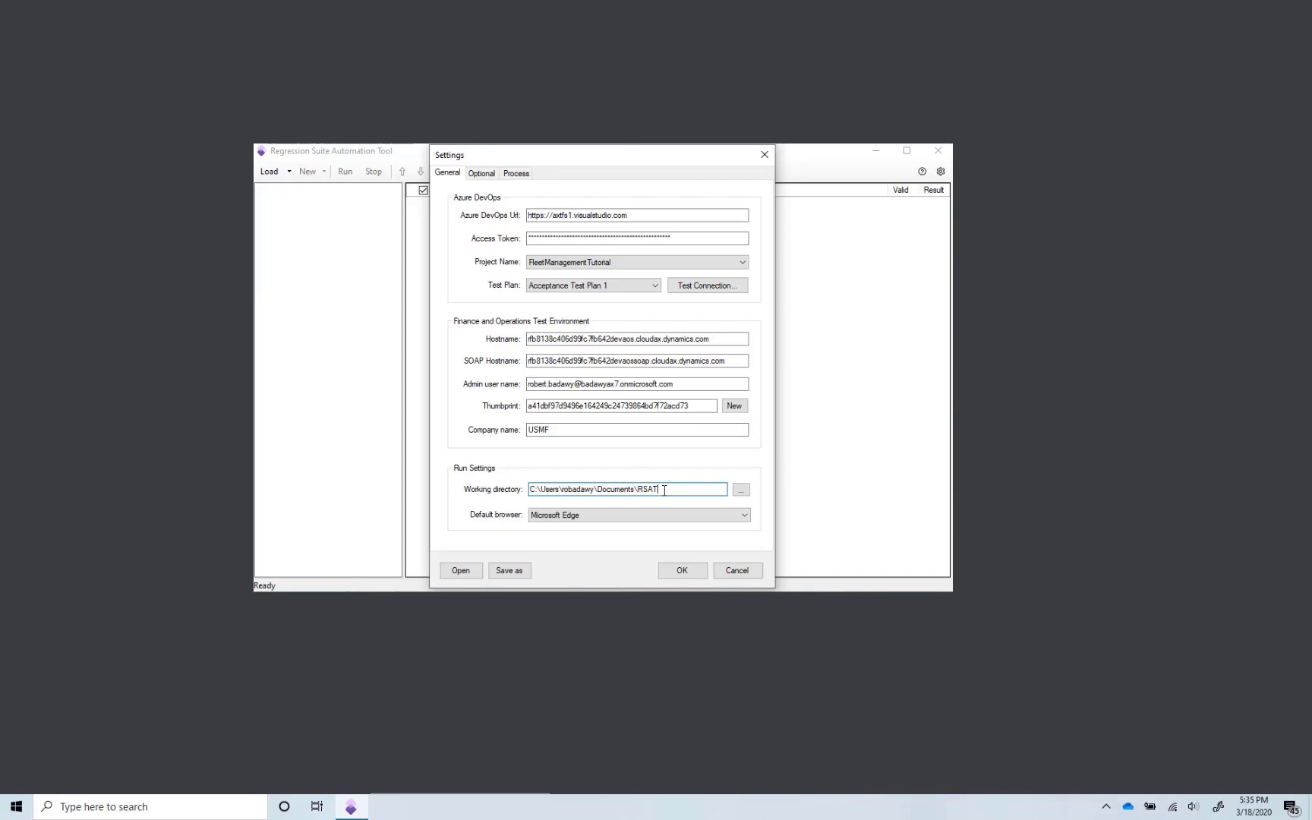
left_click(666, 518)
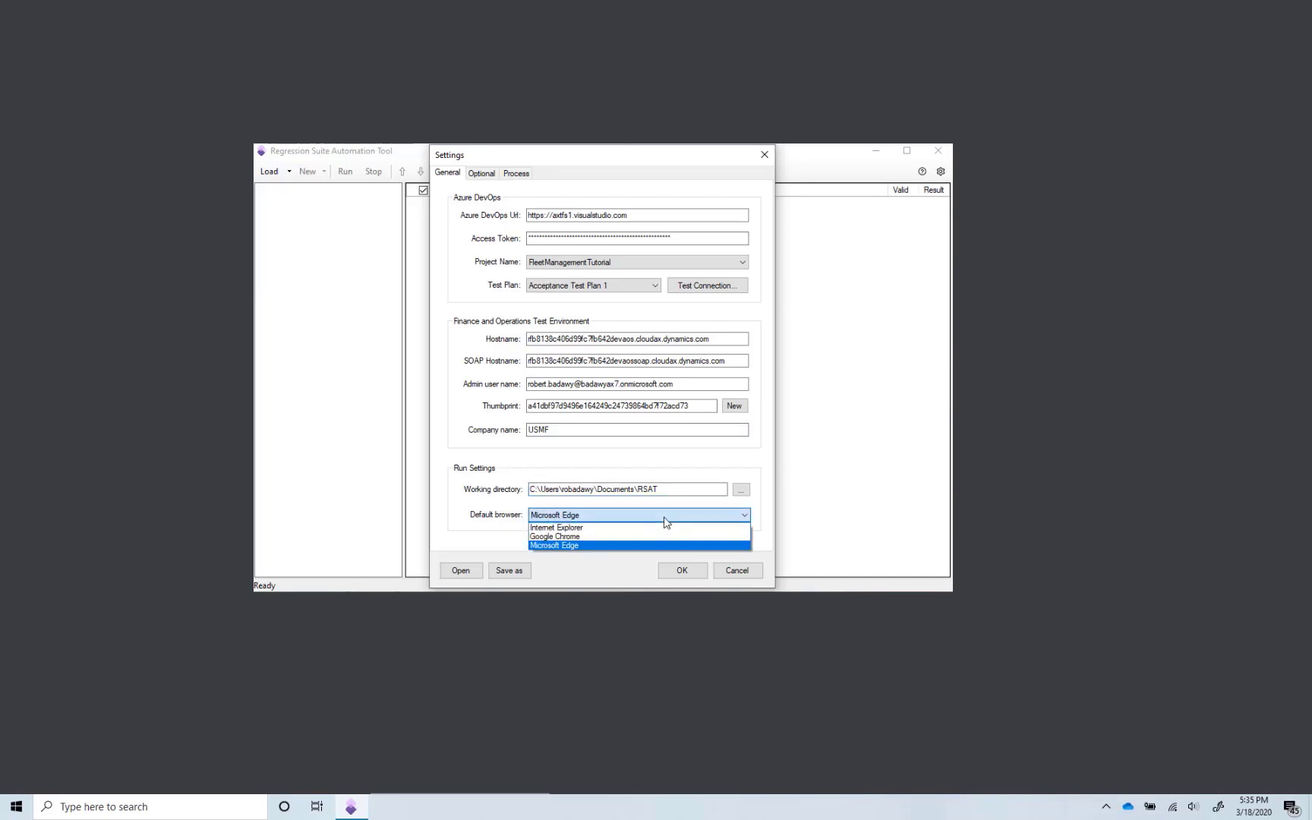
left_click(664, 521)
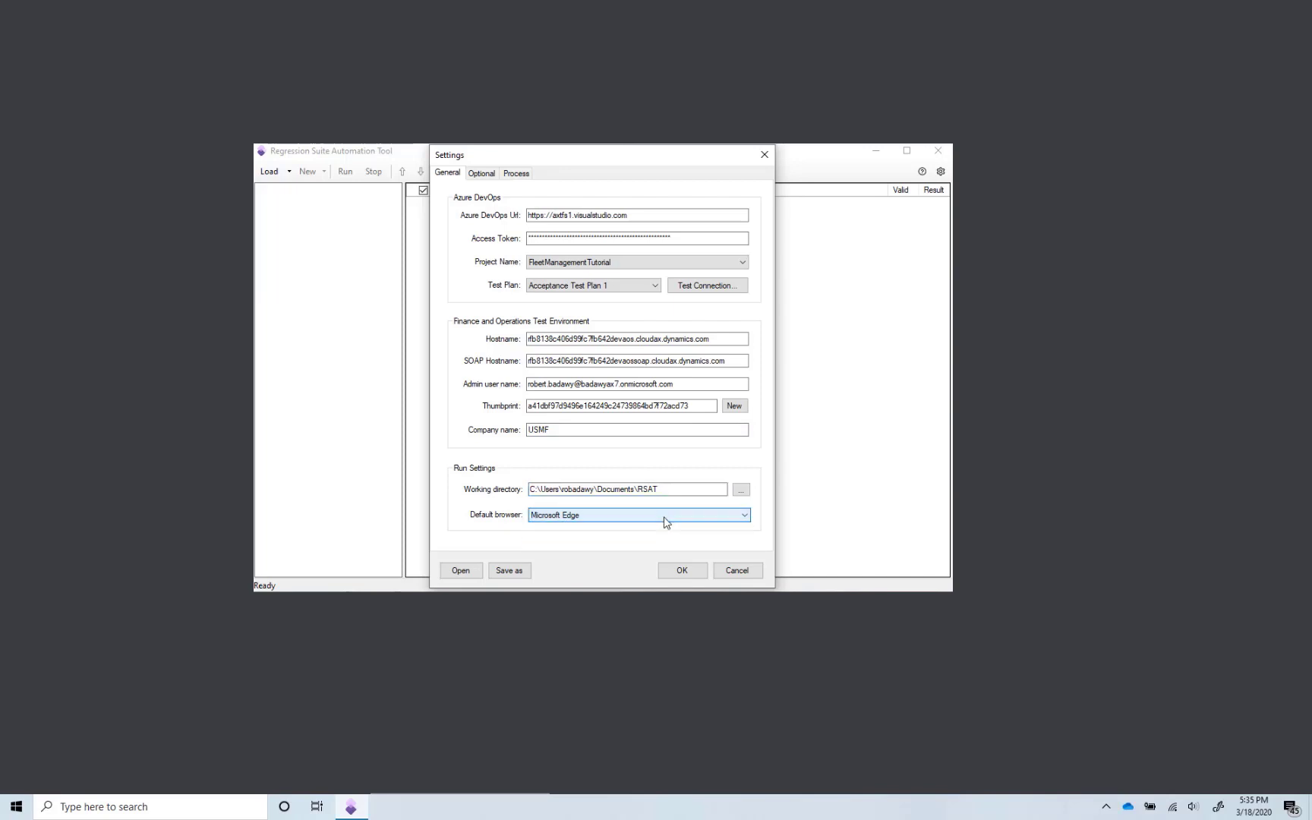
left_click(683, 571)
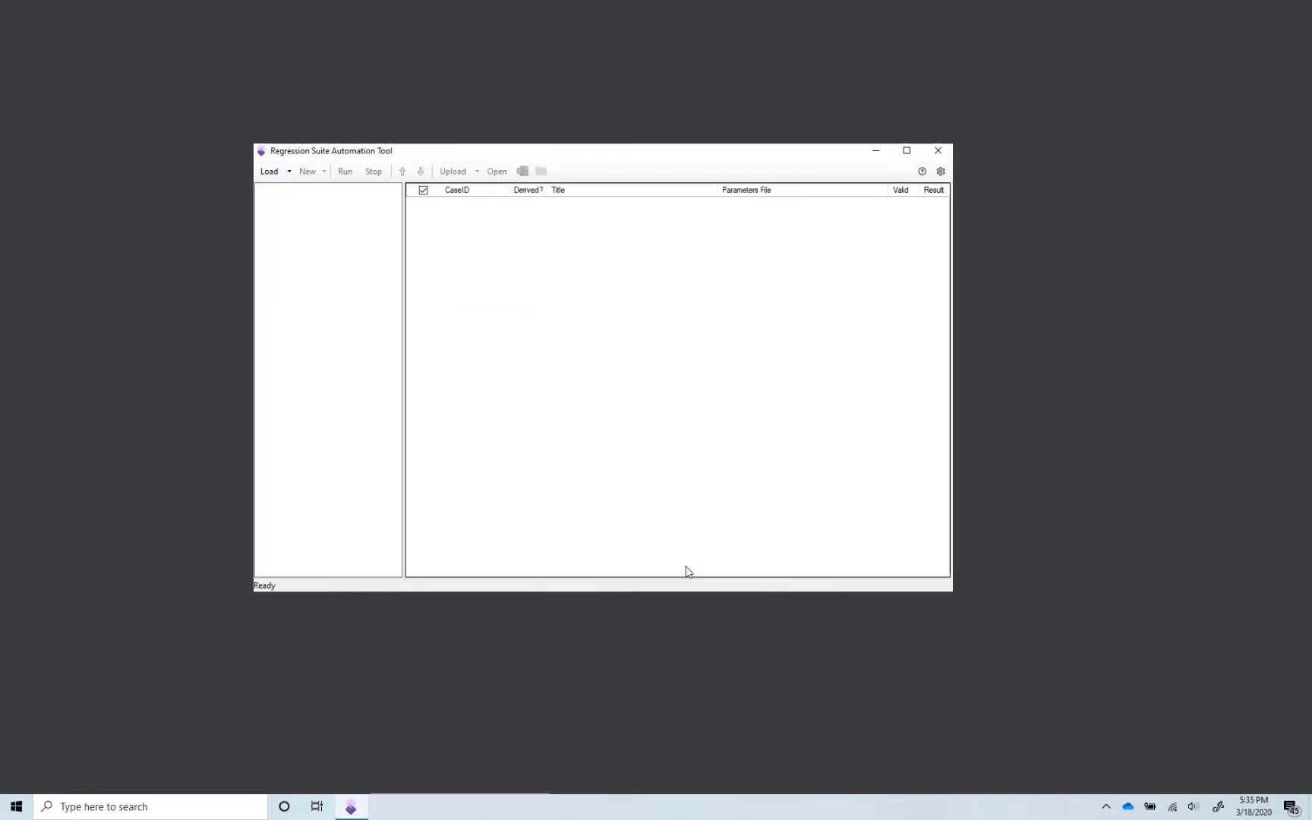
- Load Acceptance Test Plan 1 and list the Procure to Pay suite's test cases 63 and 64
left_click(268, 172)
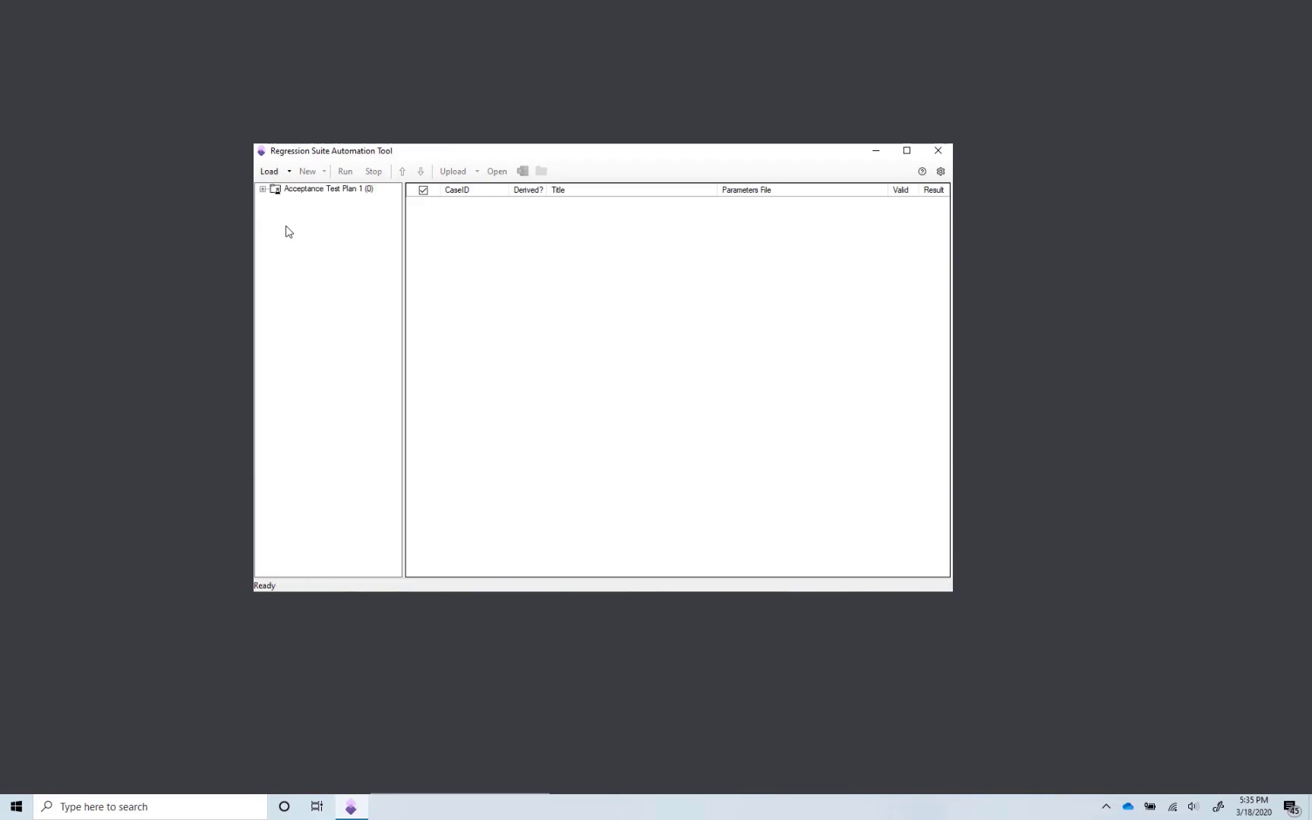
left_click(261, 190)
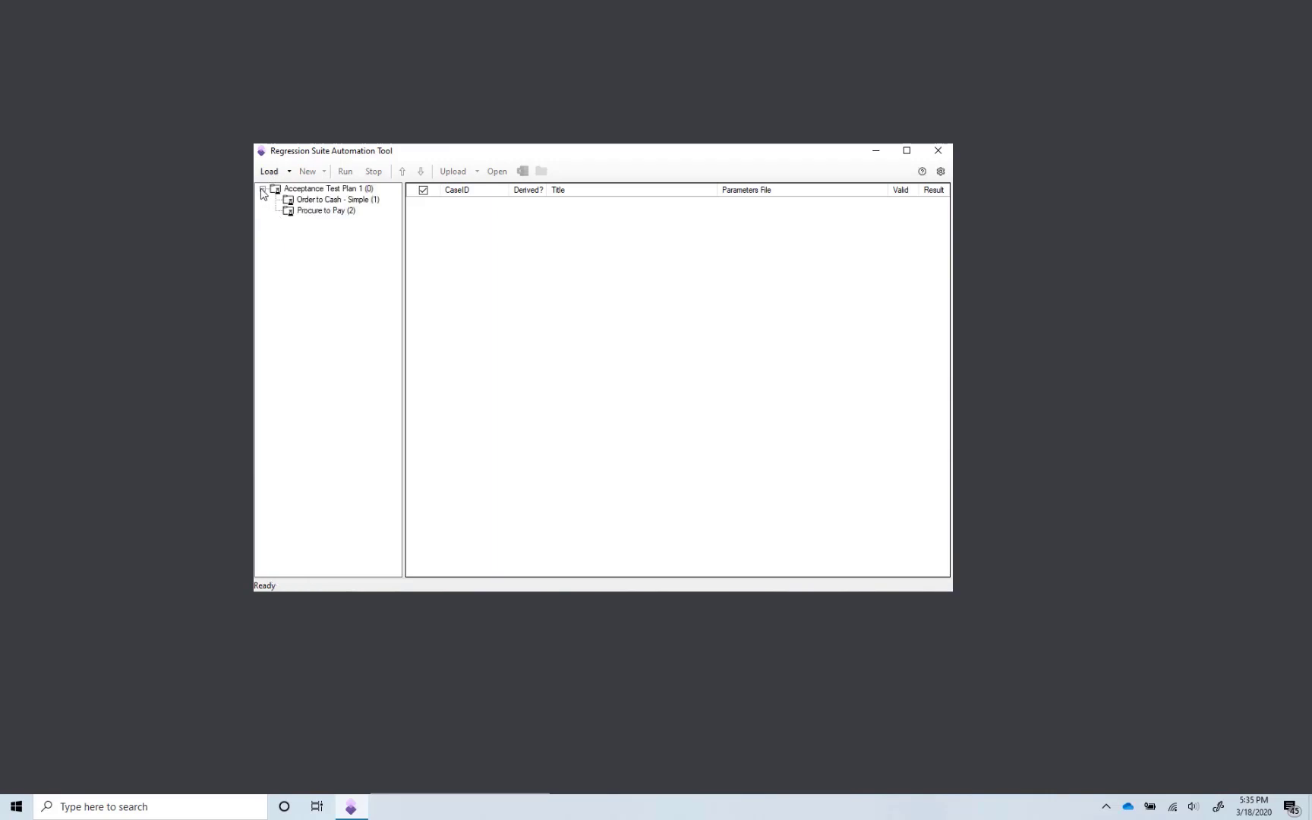
left_click(327, 211)
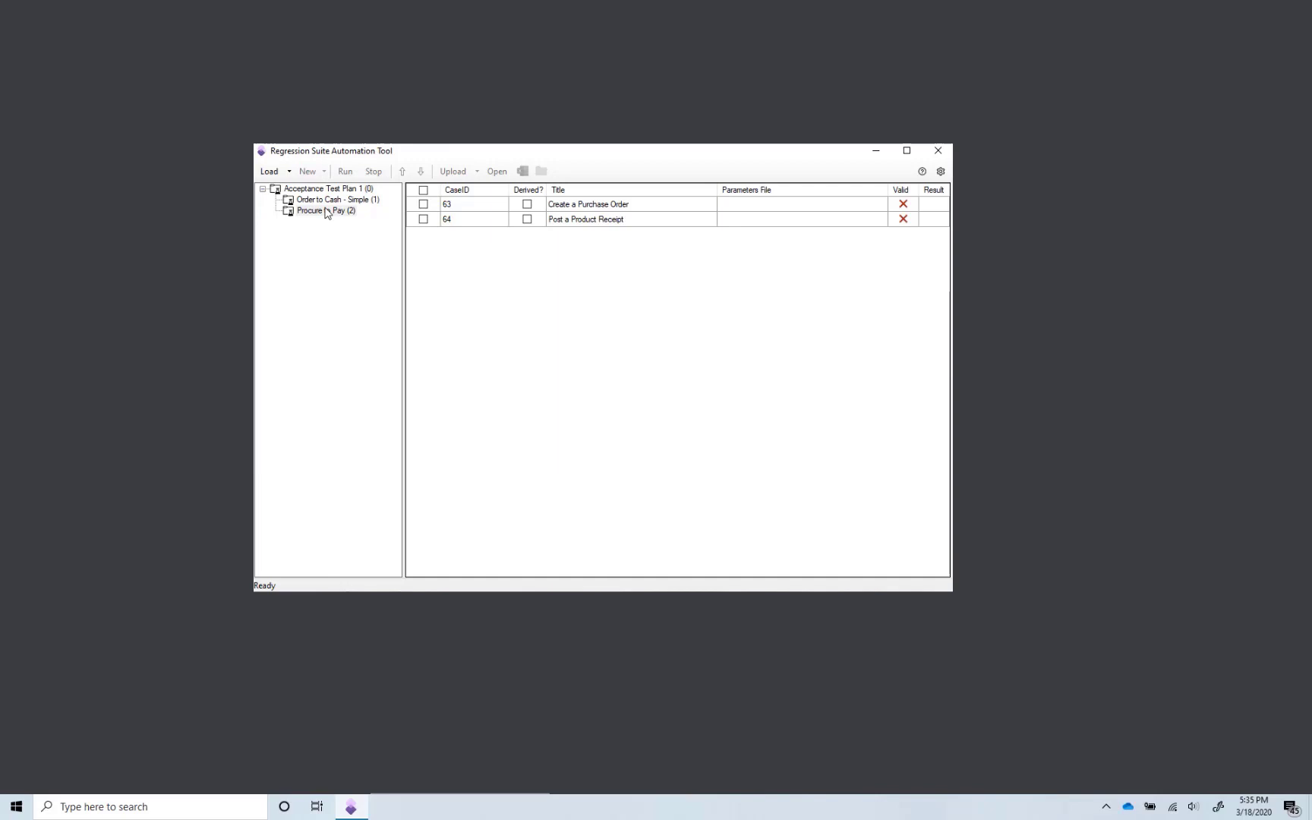
- Generate test execution and parameter files for cases 63 and 64, then select only case 63
left_click(424, 191)
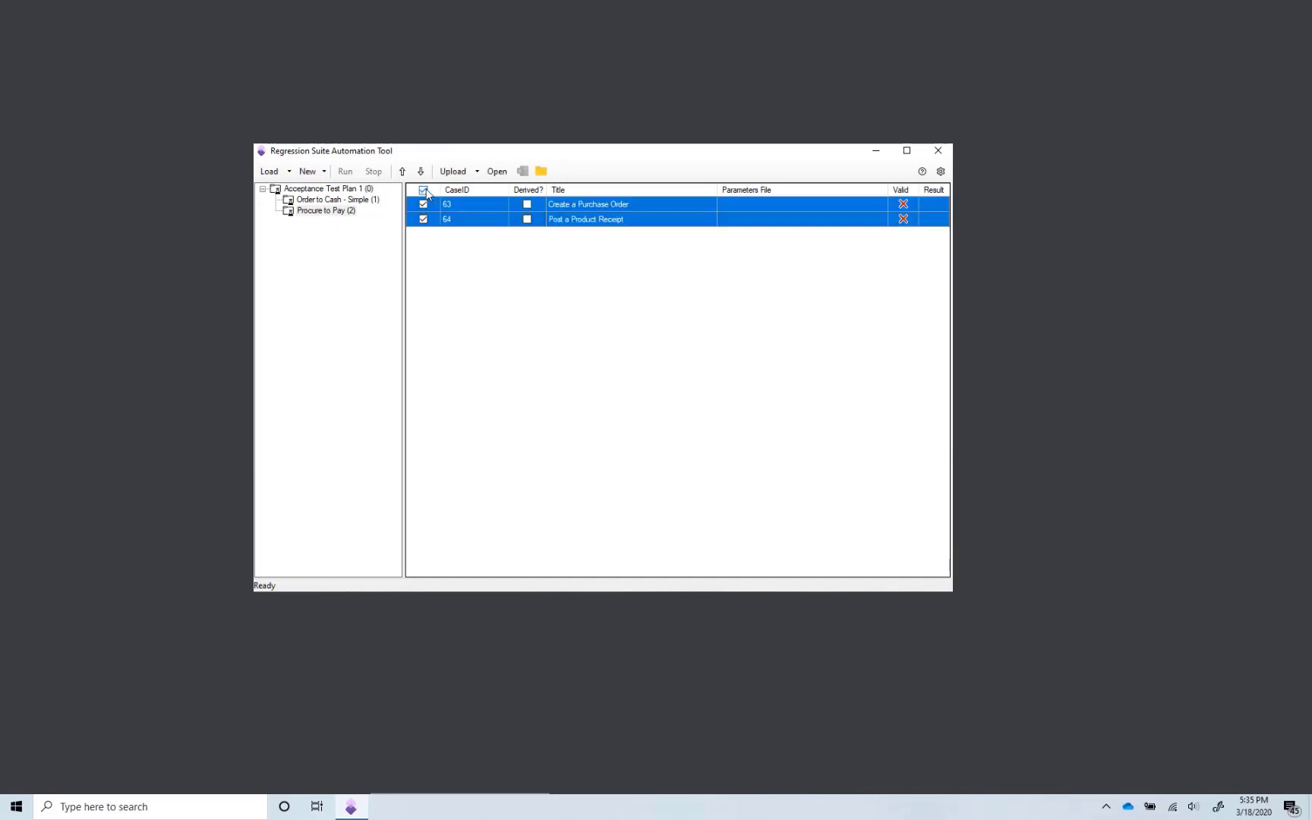
left_click(324, 171)
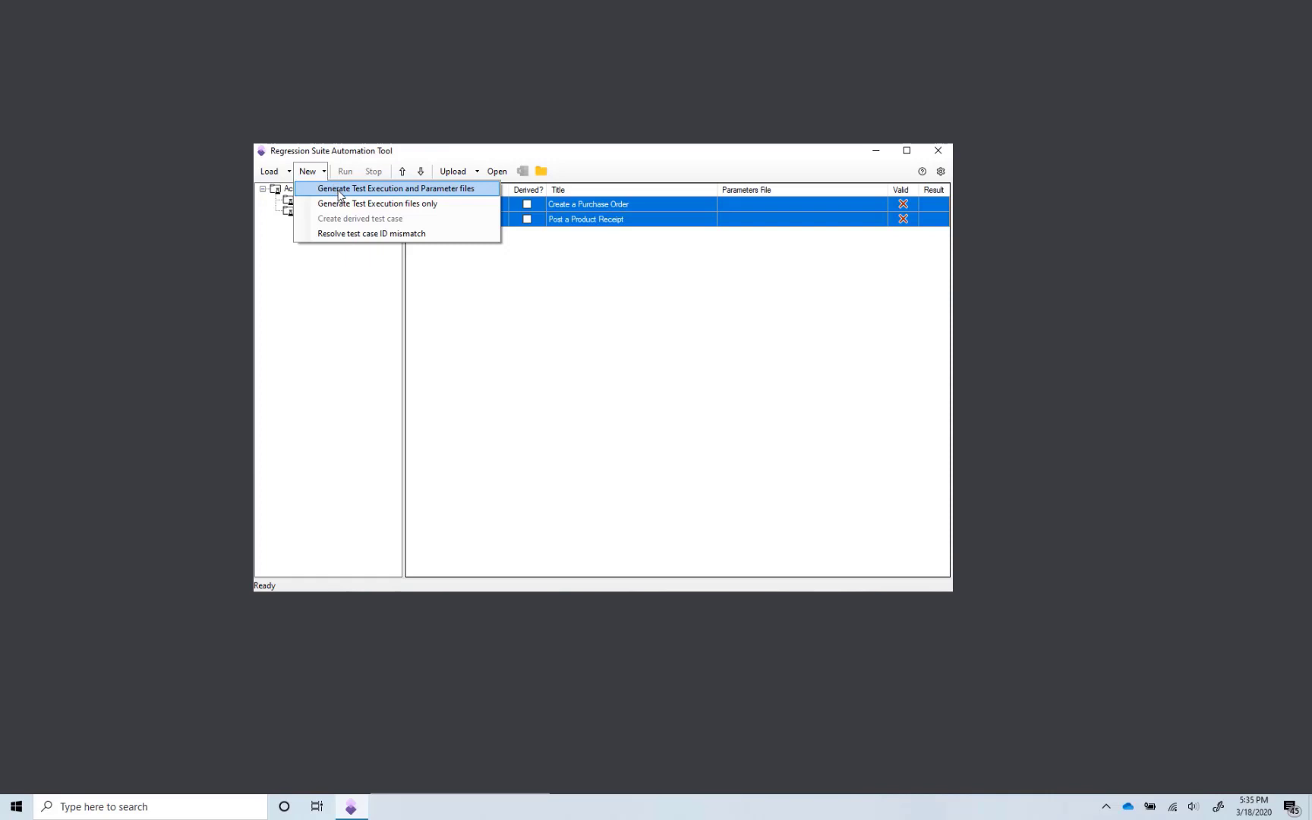
left_click(339, 190)
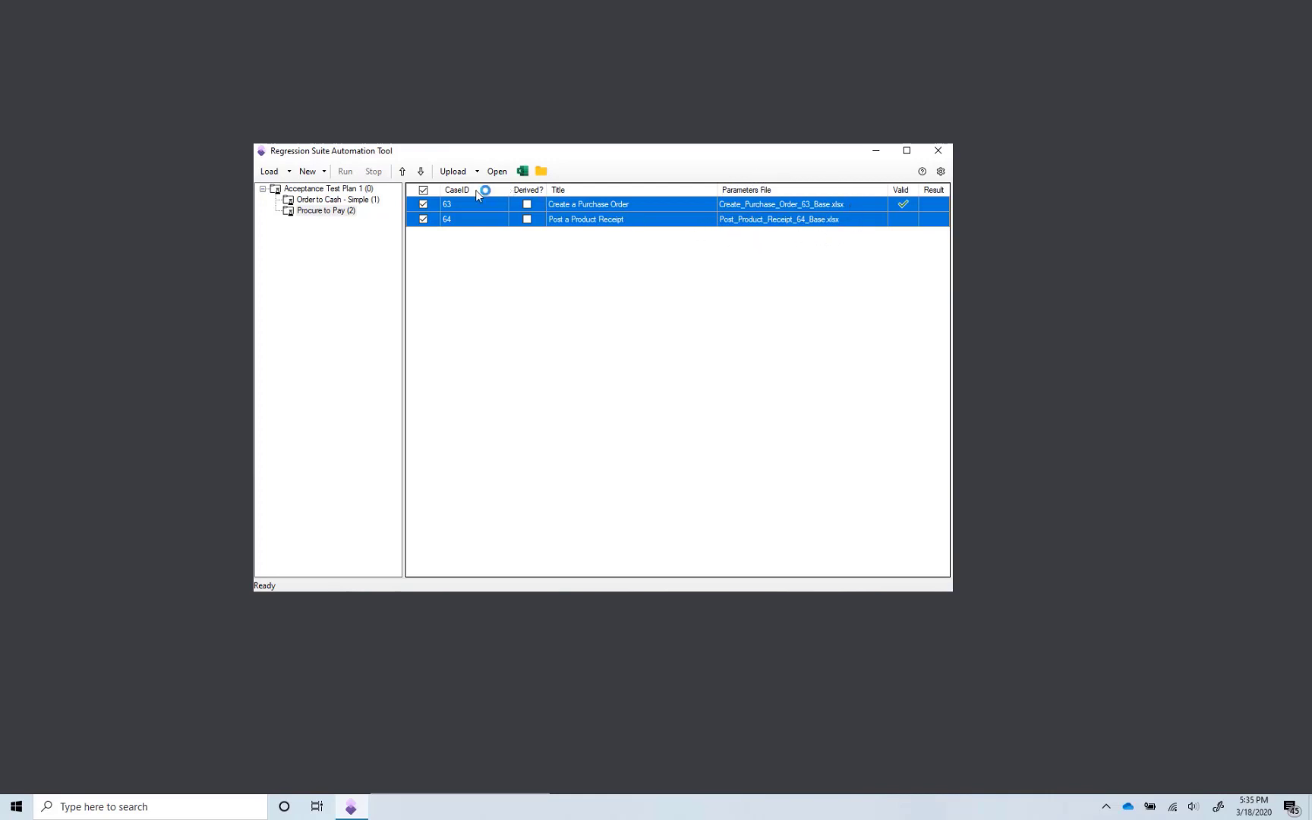
left_click(423, 190)
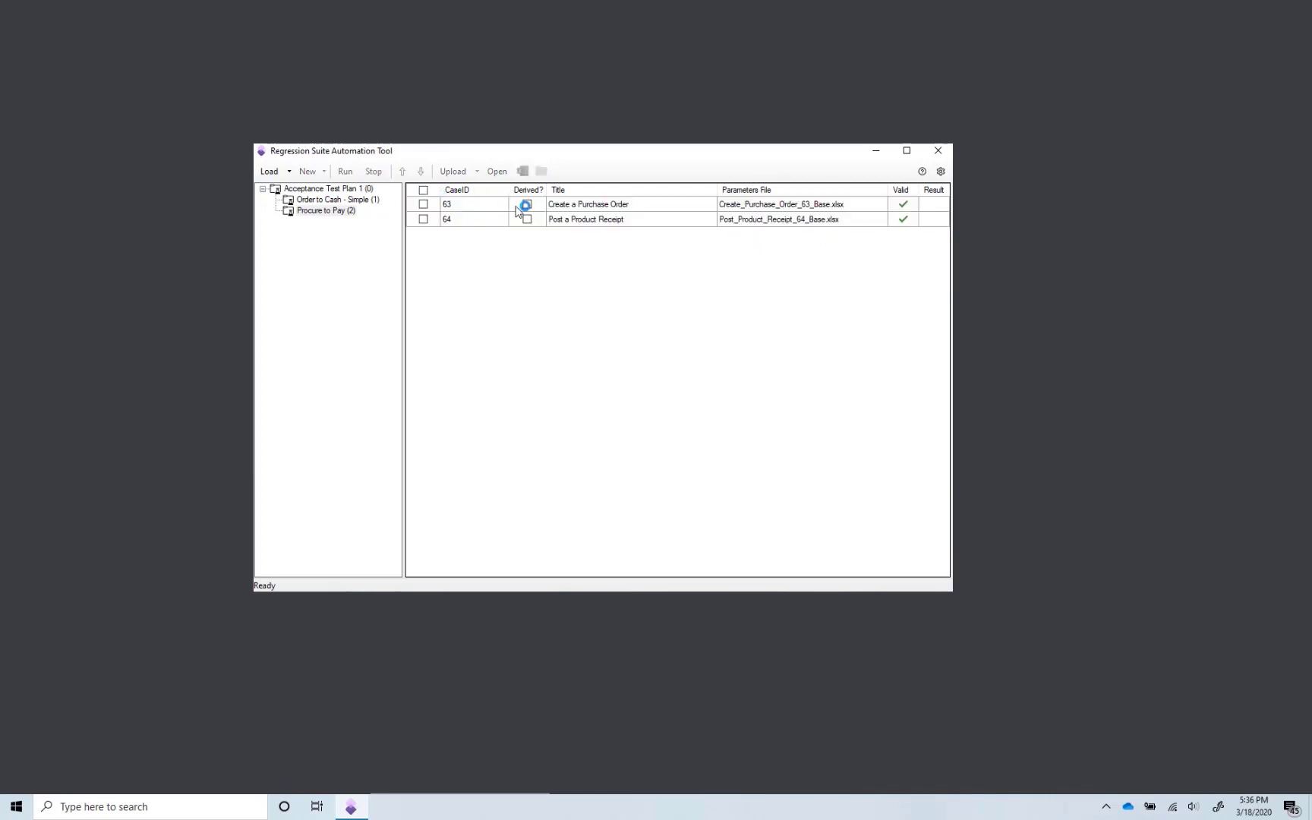
left_click(516, 205)
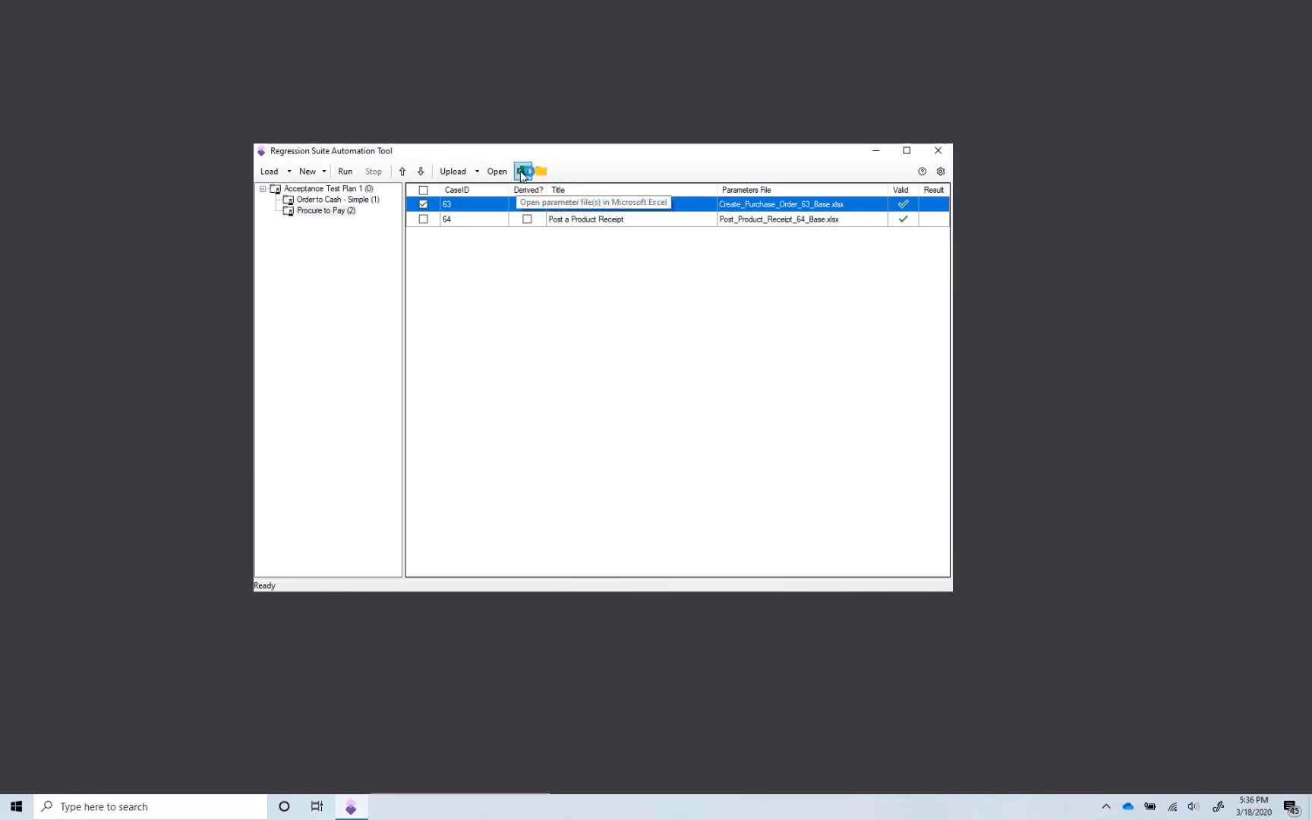
- Open Create_Purchase_Order_63_Base.xlsx and review its General, MessageValidation, NavigateActions, PurchTable, PurchCreateOrder and PurchTotals sheets
left_click(523, 173)
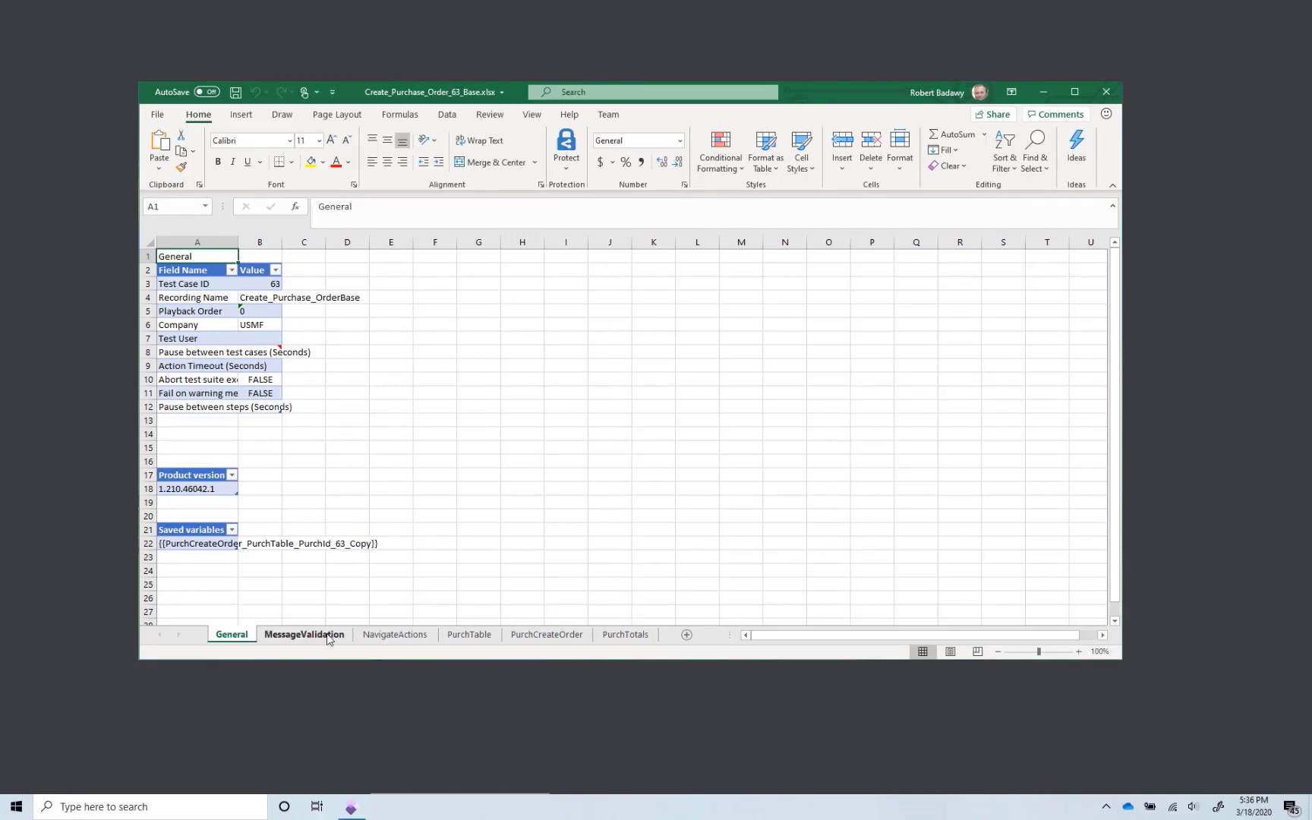
left_click(197, 545)
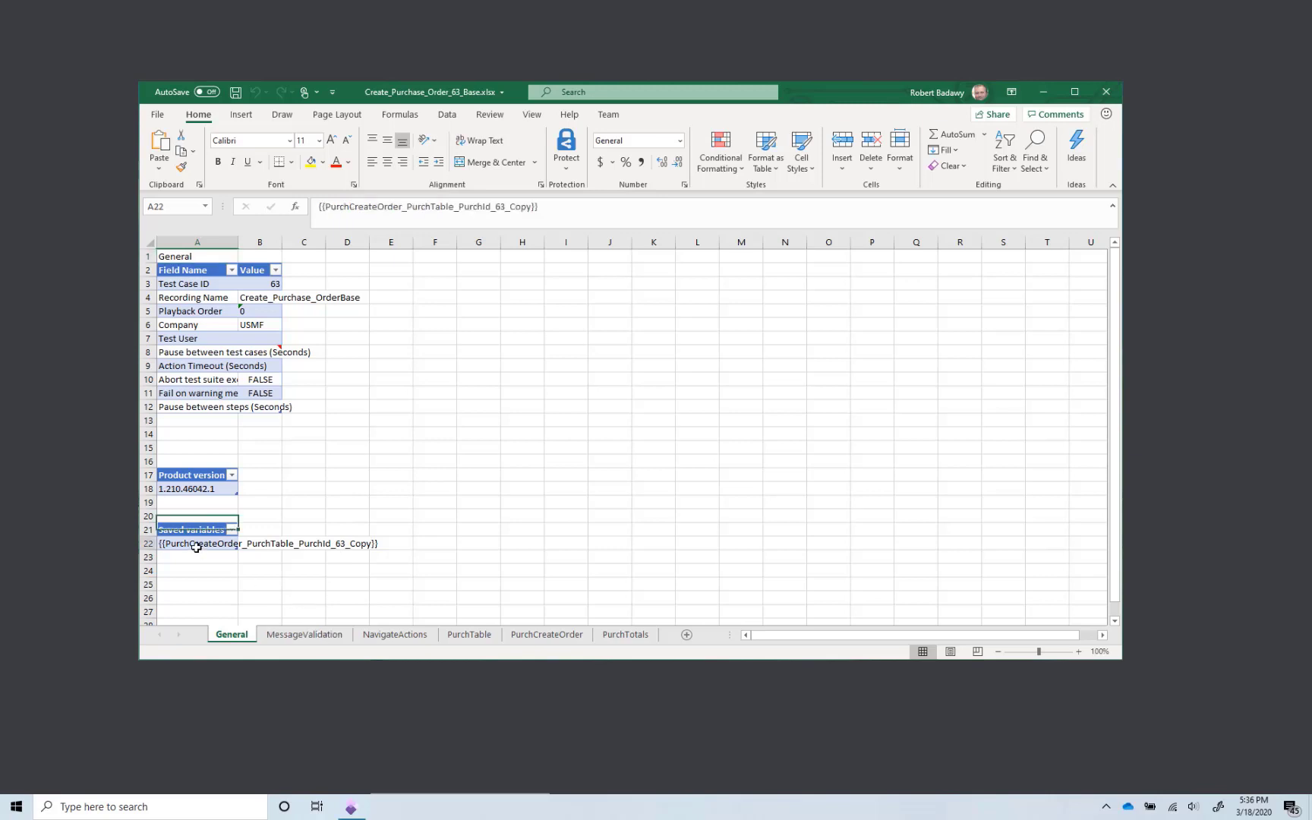
left_click(312, 636)
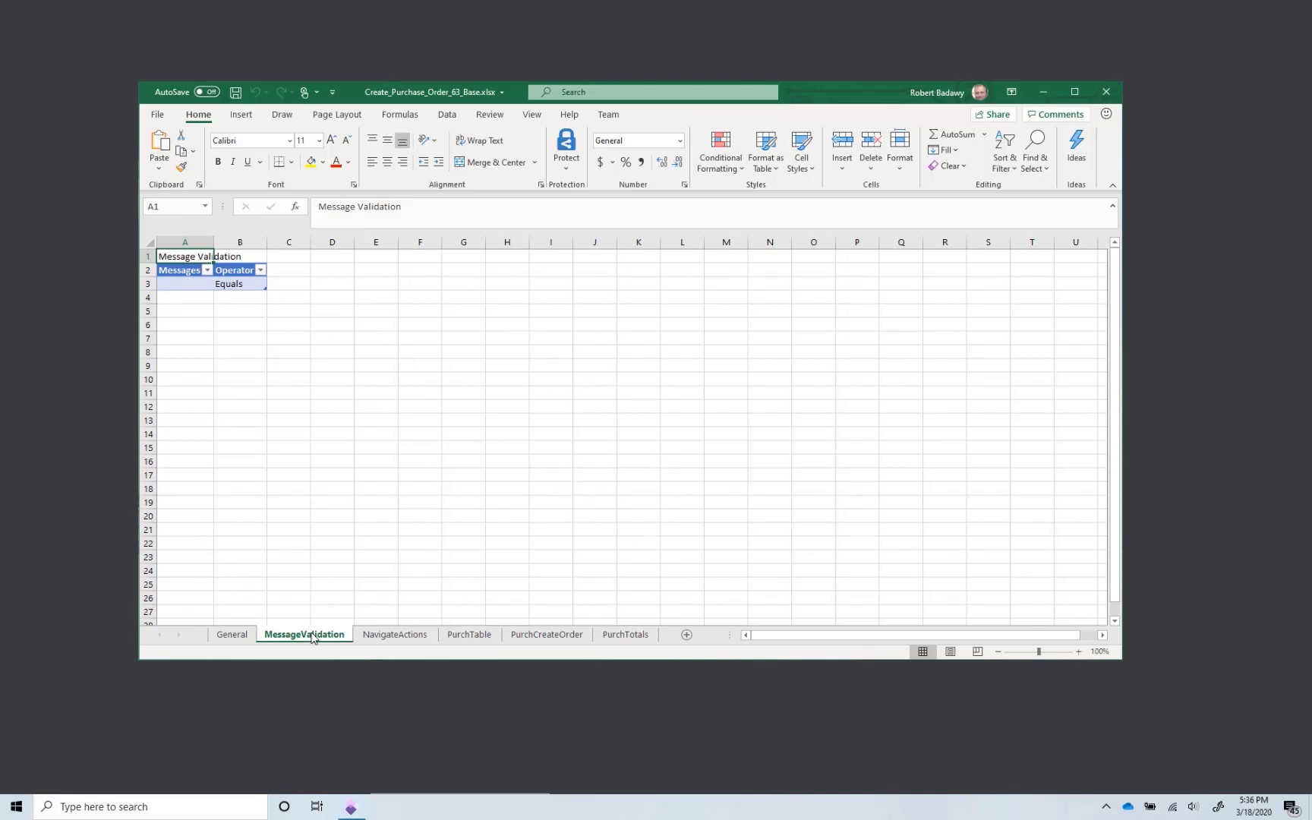
left_click(185, 282)
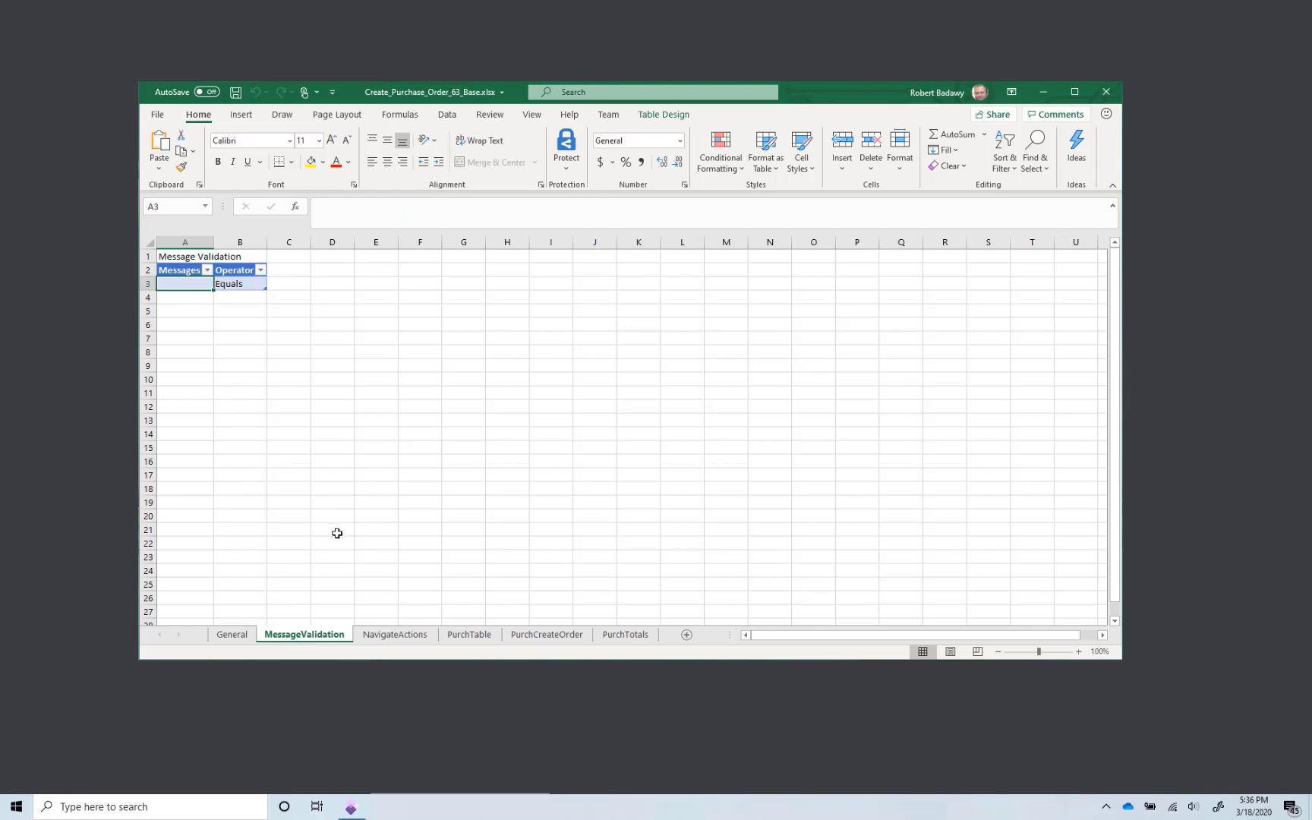
left_click(408, 637)
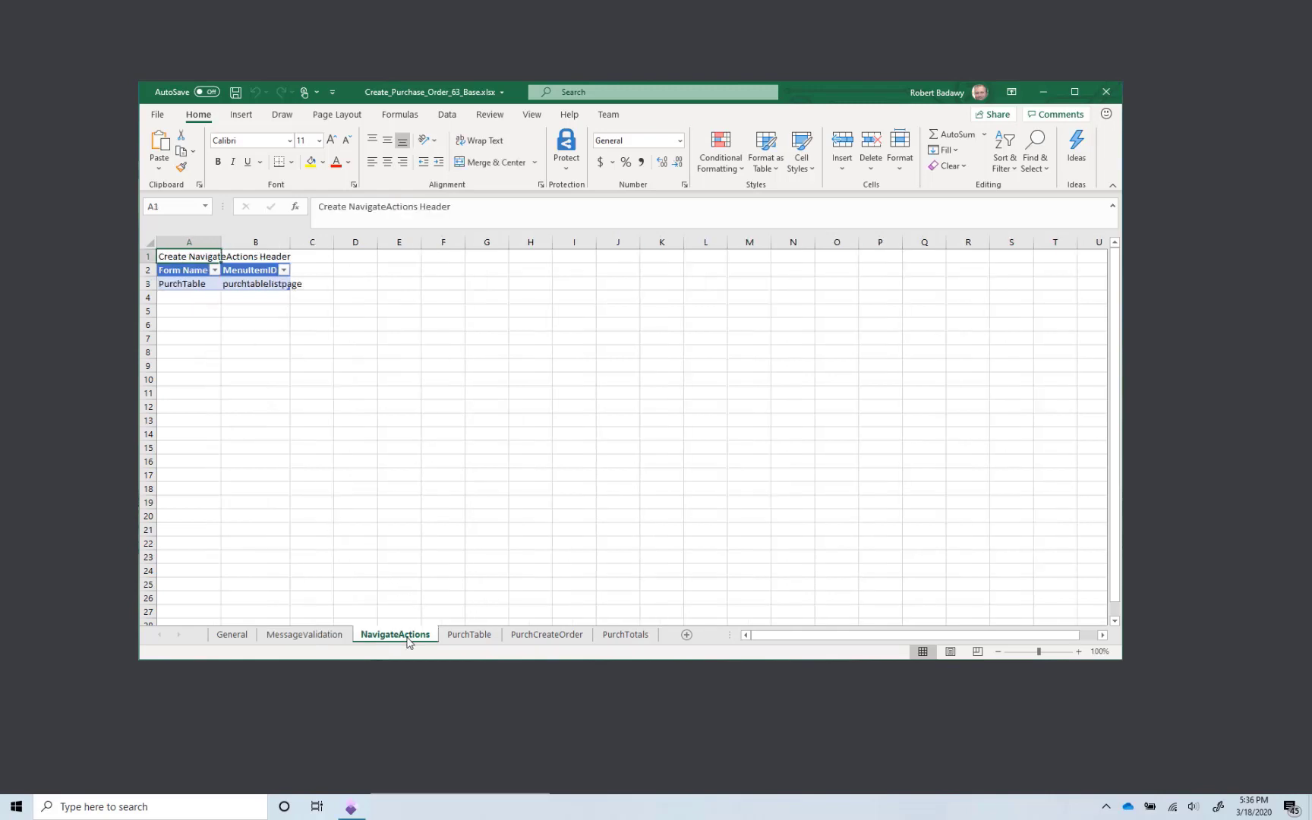
left_click(472, 638)
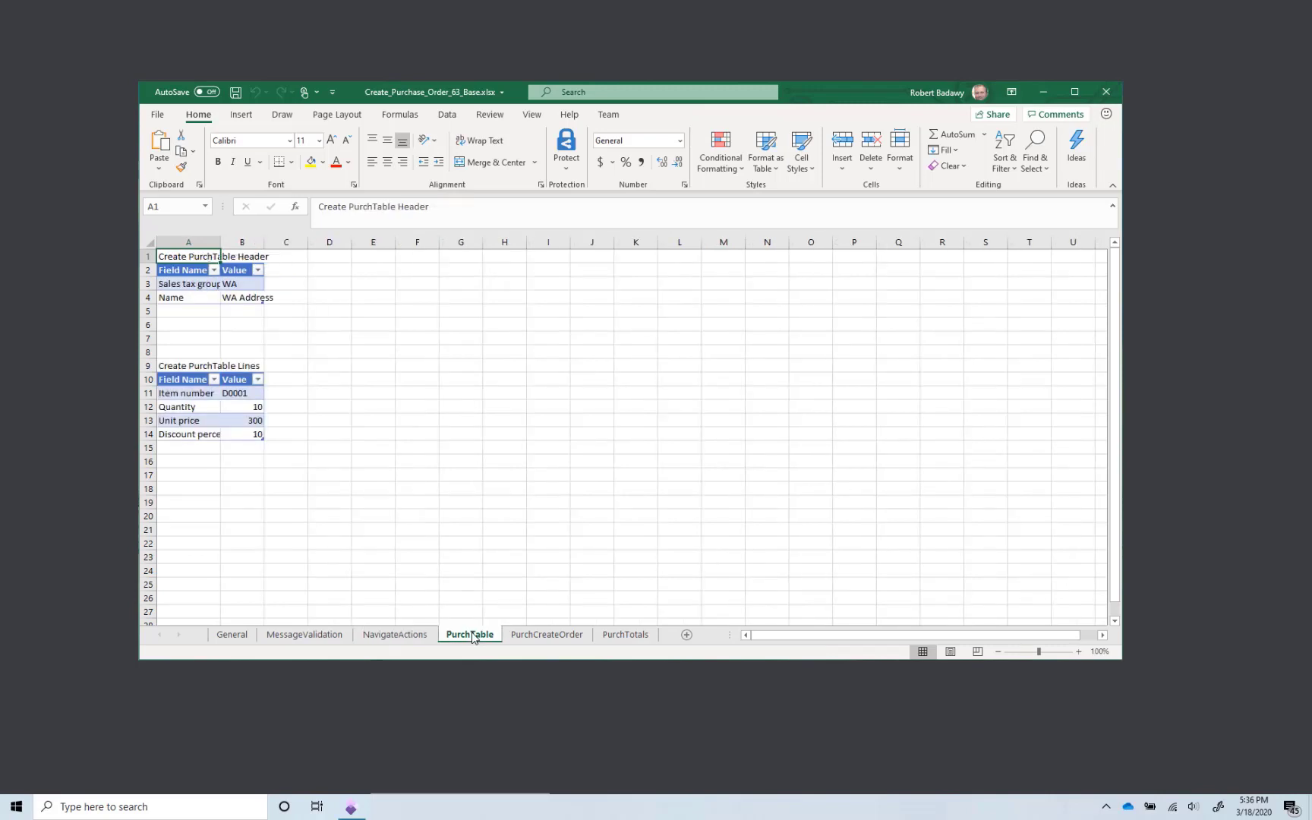
left_click(542, 638)
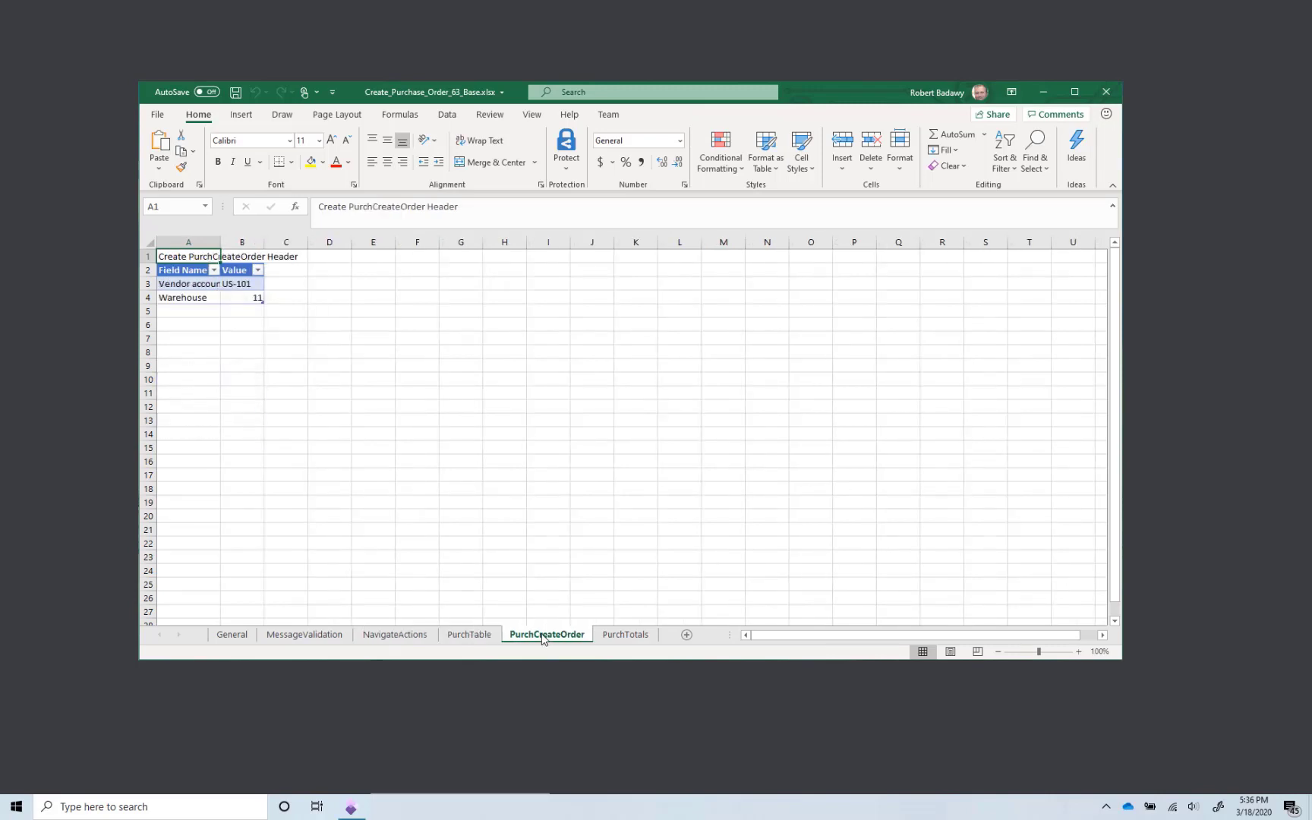
left_click(612, 636)
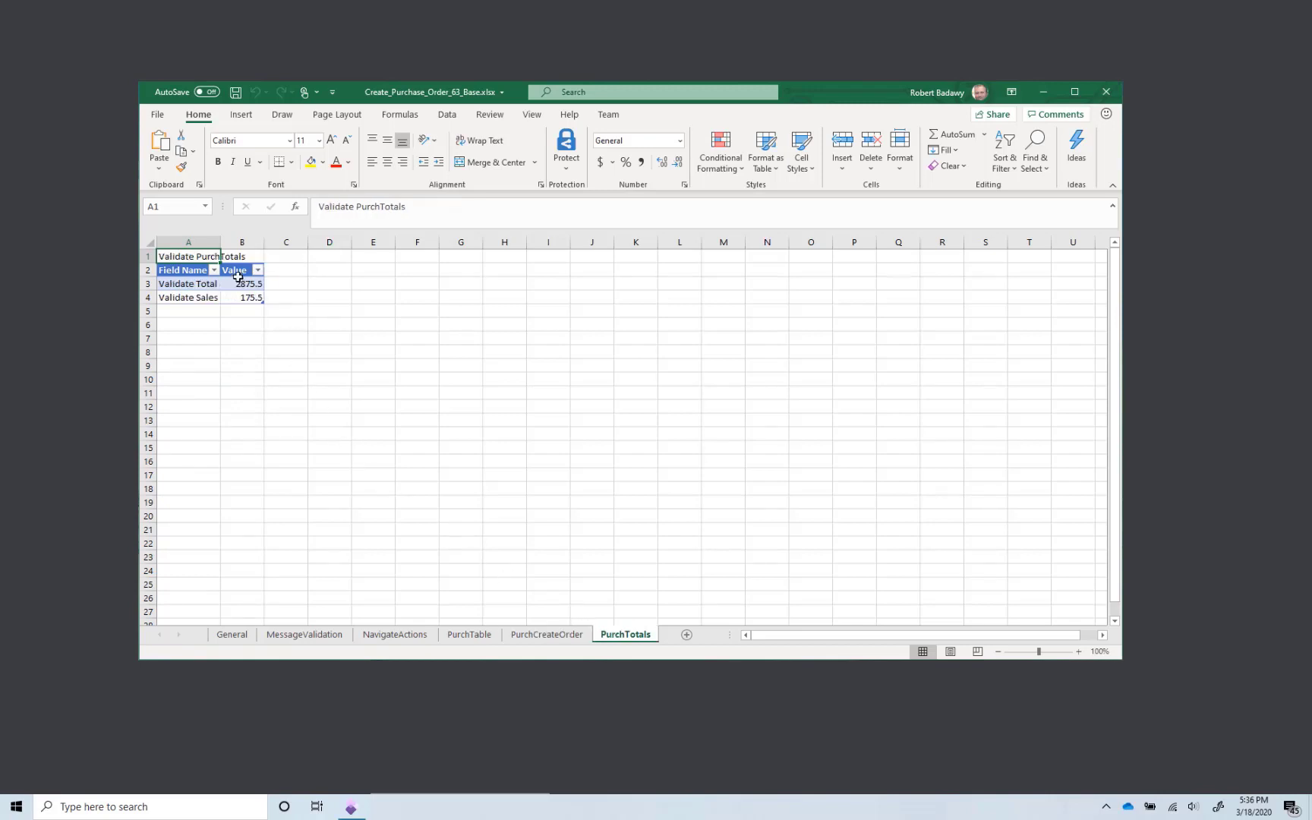
- Autofit PurchTotals column A and select General cell A22's saved variable text for copying
double_click(219, 241)
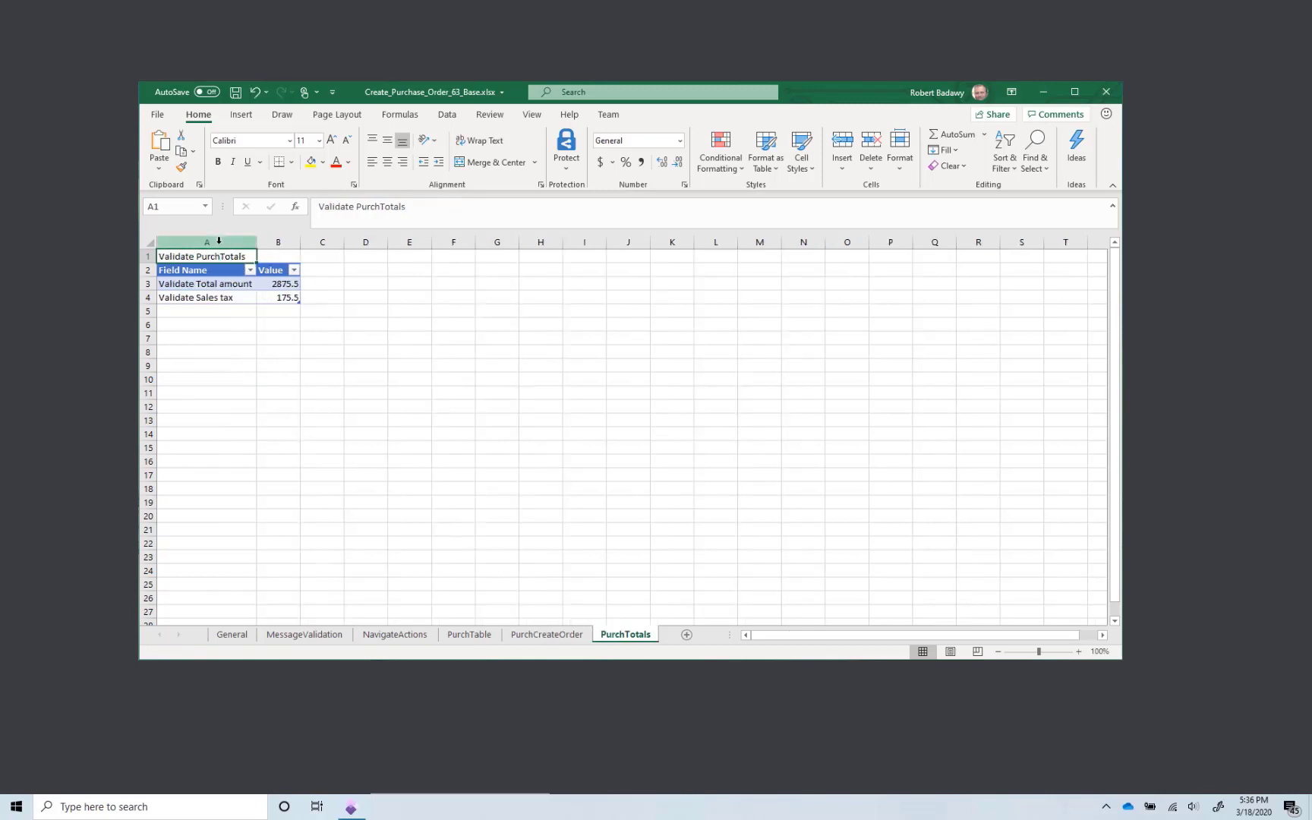
left_click(272, 285)
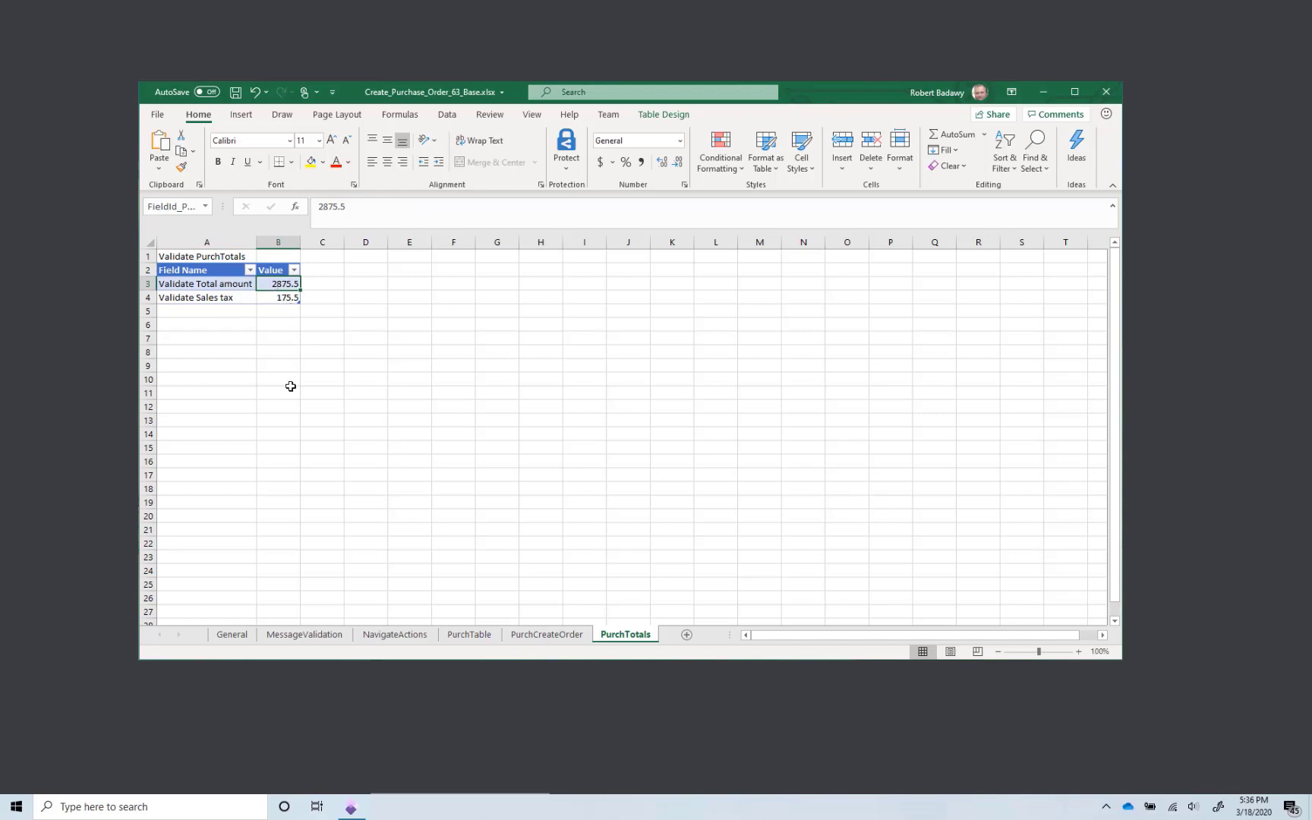
left_click(232, 635)
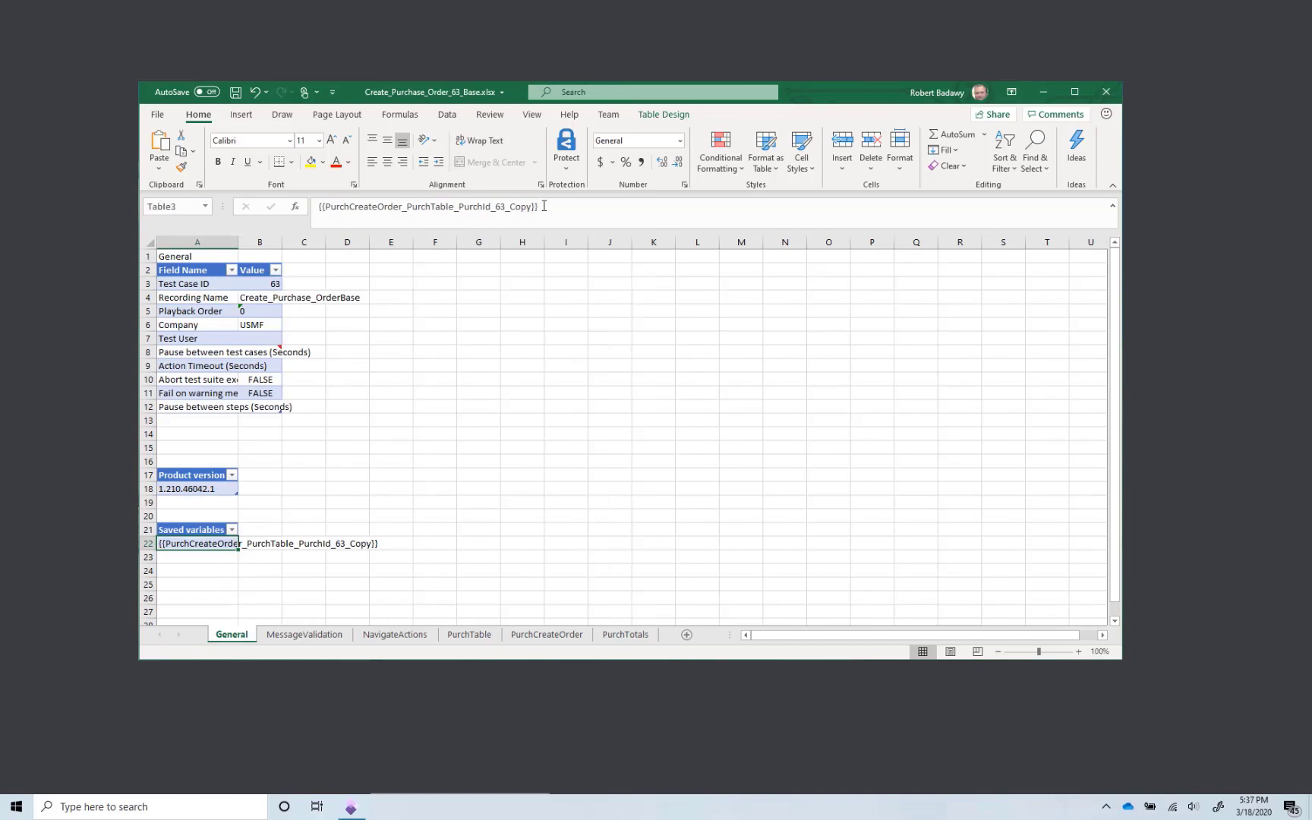
left_click_drag(543, 206, 319, 208)
key("ctrl+c")
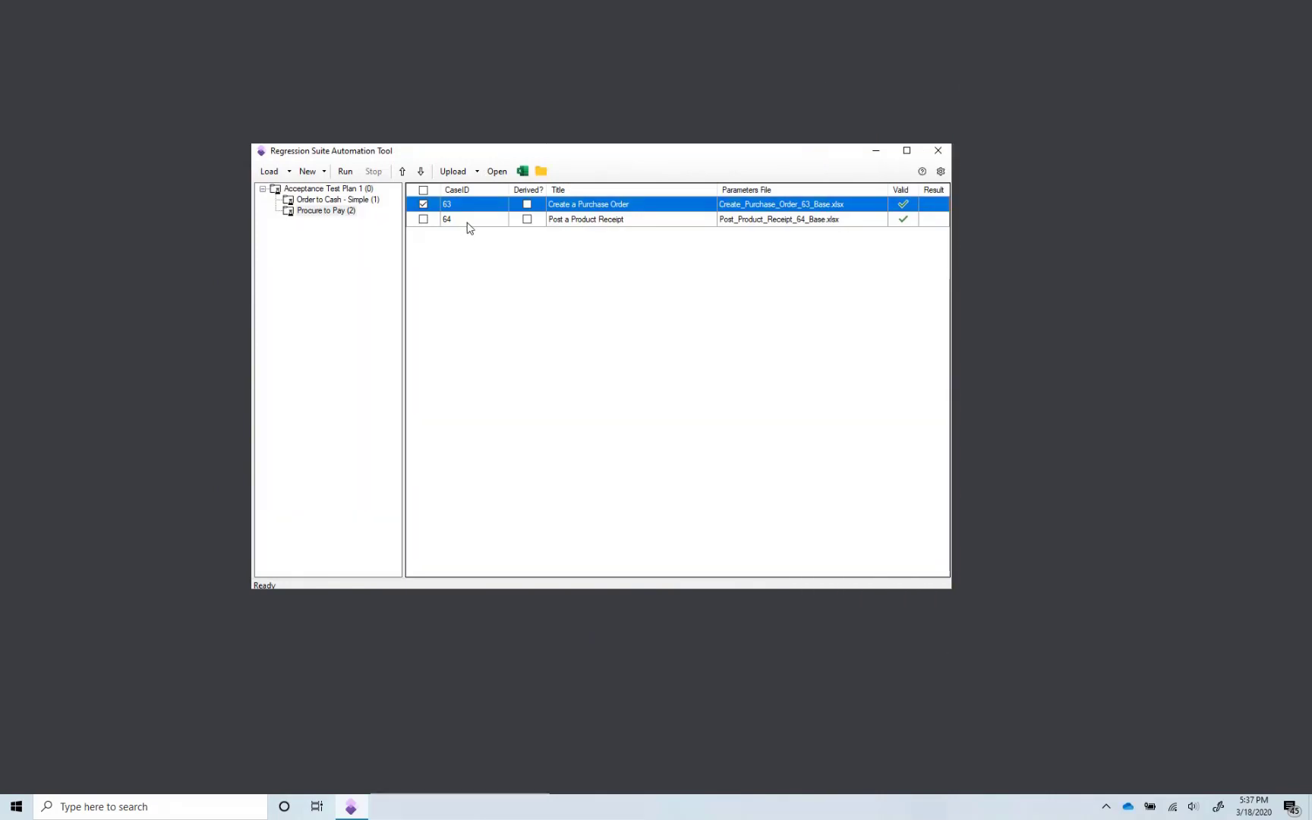
- Leave only test case 64, Post a Product Receipt, checked
left_click(469, 226, "ctrl")
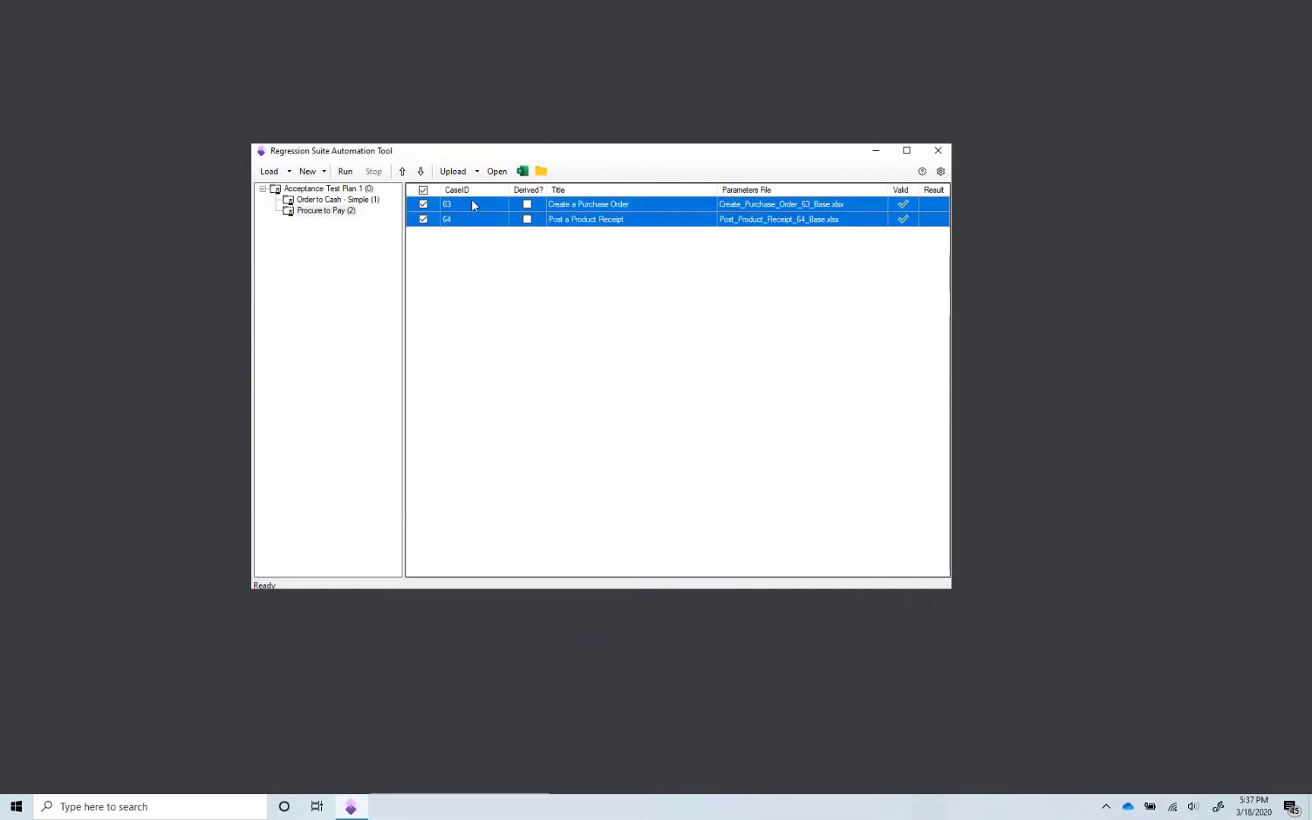
left_click(472, 204, "ctrl")
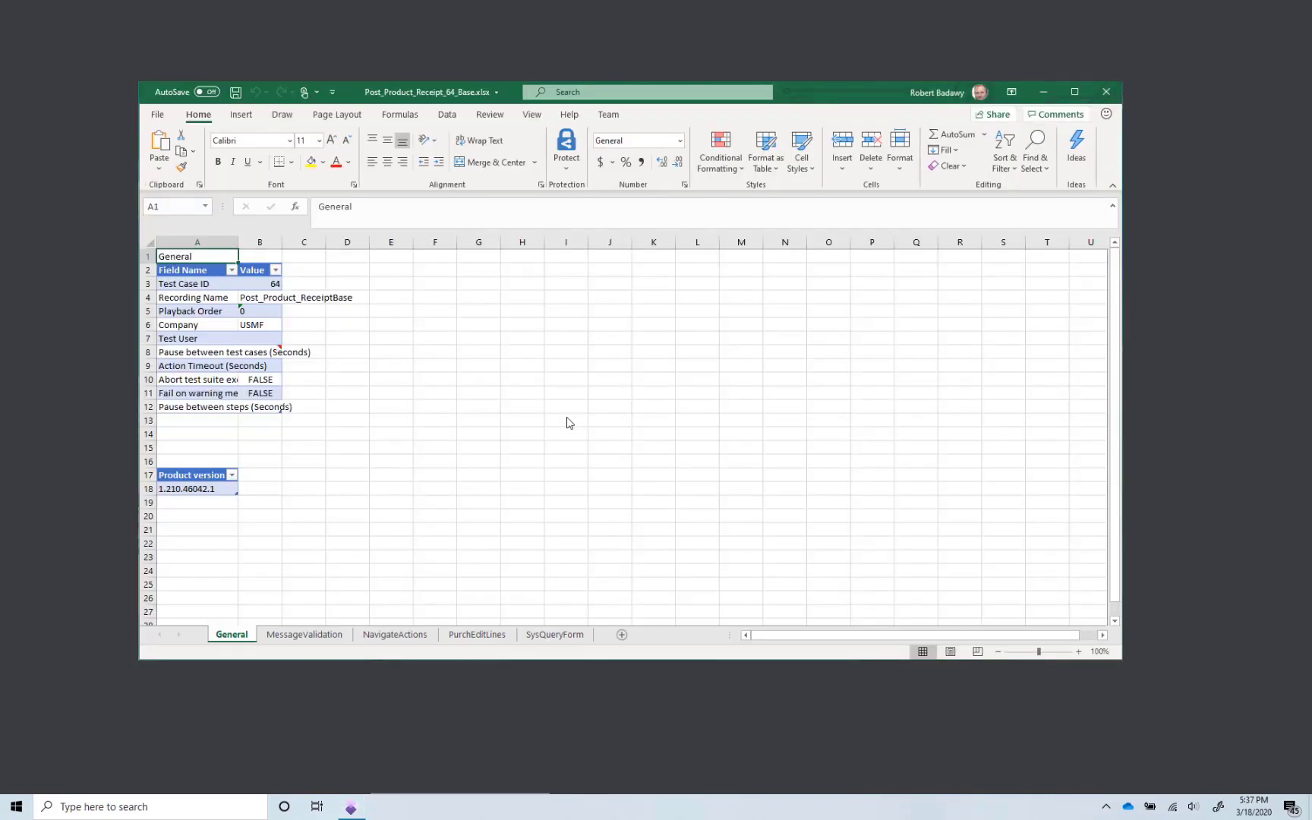
- Replace SysQueryForm Criteria 00000177 with {{PurchCreateOrder_PurchTable_PurchId_63_Copy}} and save the workbook
left_click(552, 636)
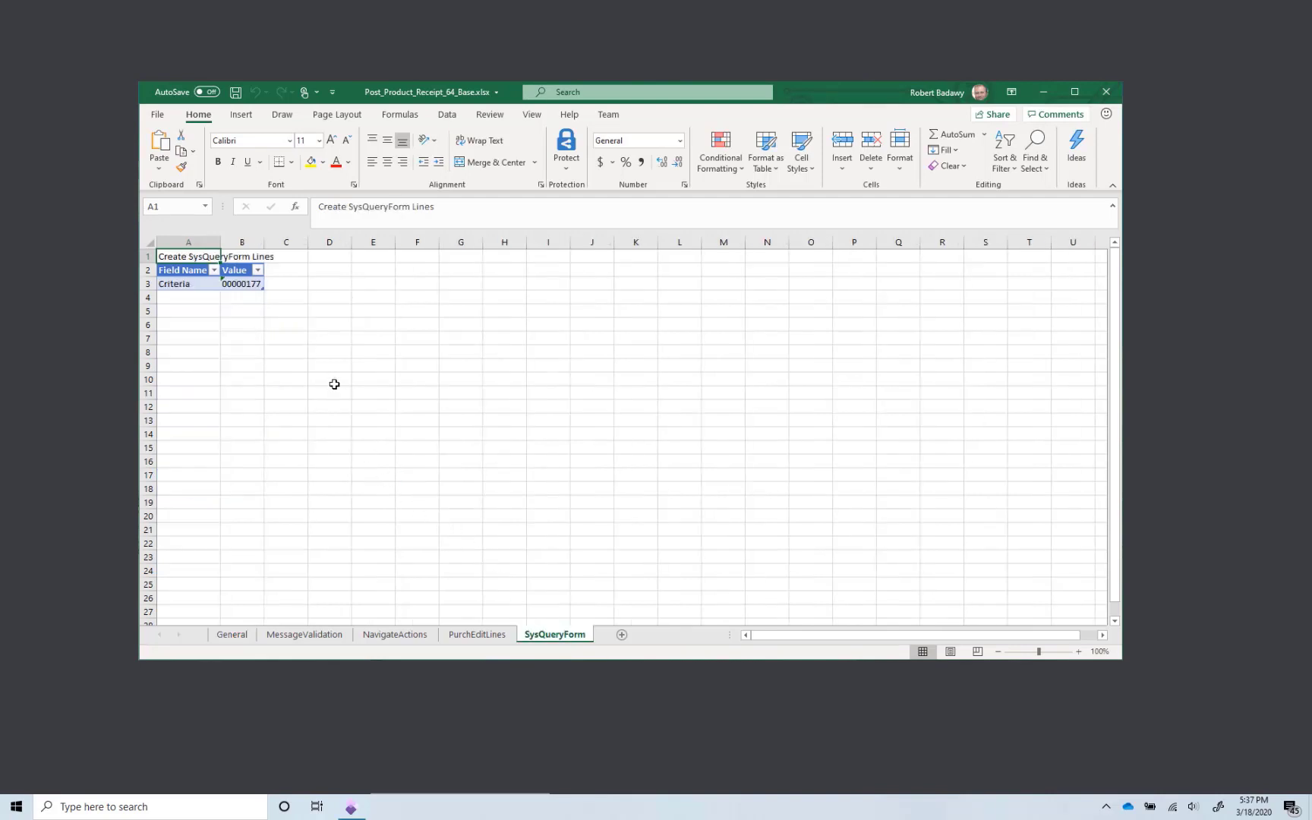
left_click(253, 283)
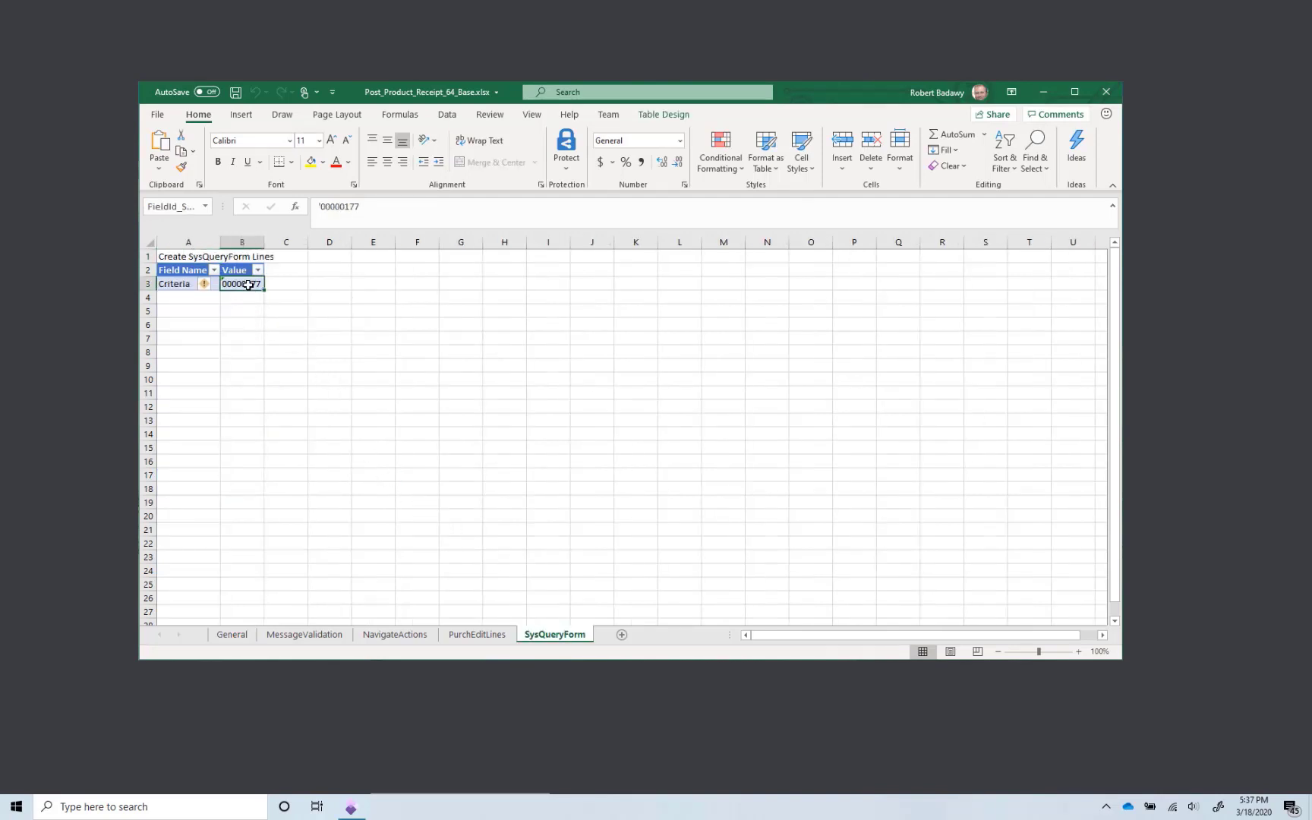
left_click(369, 207)
key("BackSpace")
key("BackSpace")
key("BackSpace")
key("BackSpace")
key("BackSpace")
key("BackSpace")
key("BackSpace")
key("BackSpace")
key("BackSpace")
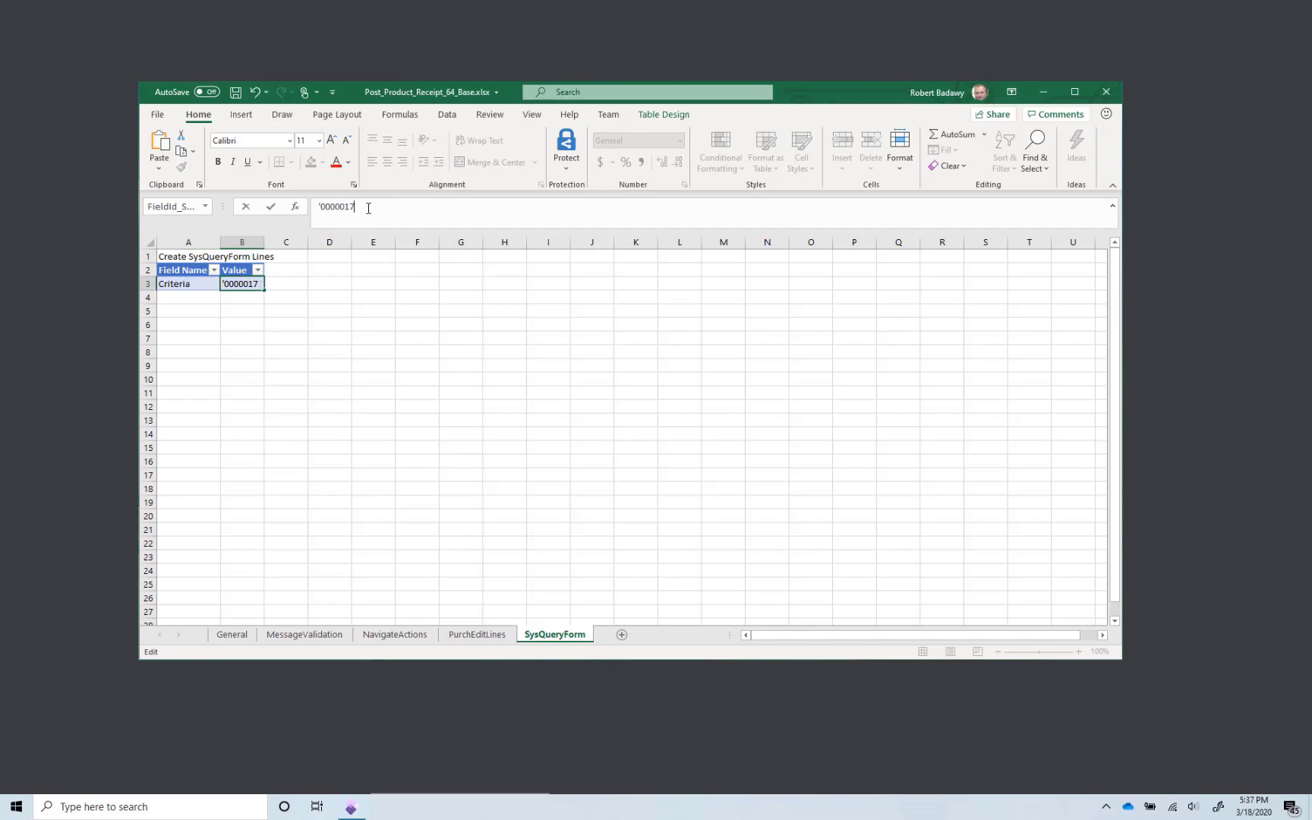
key("ctrl+v")
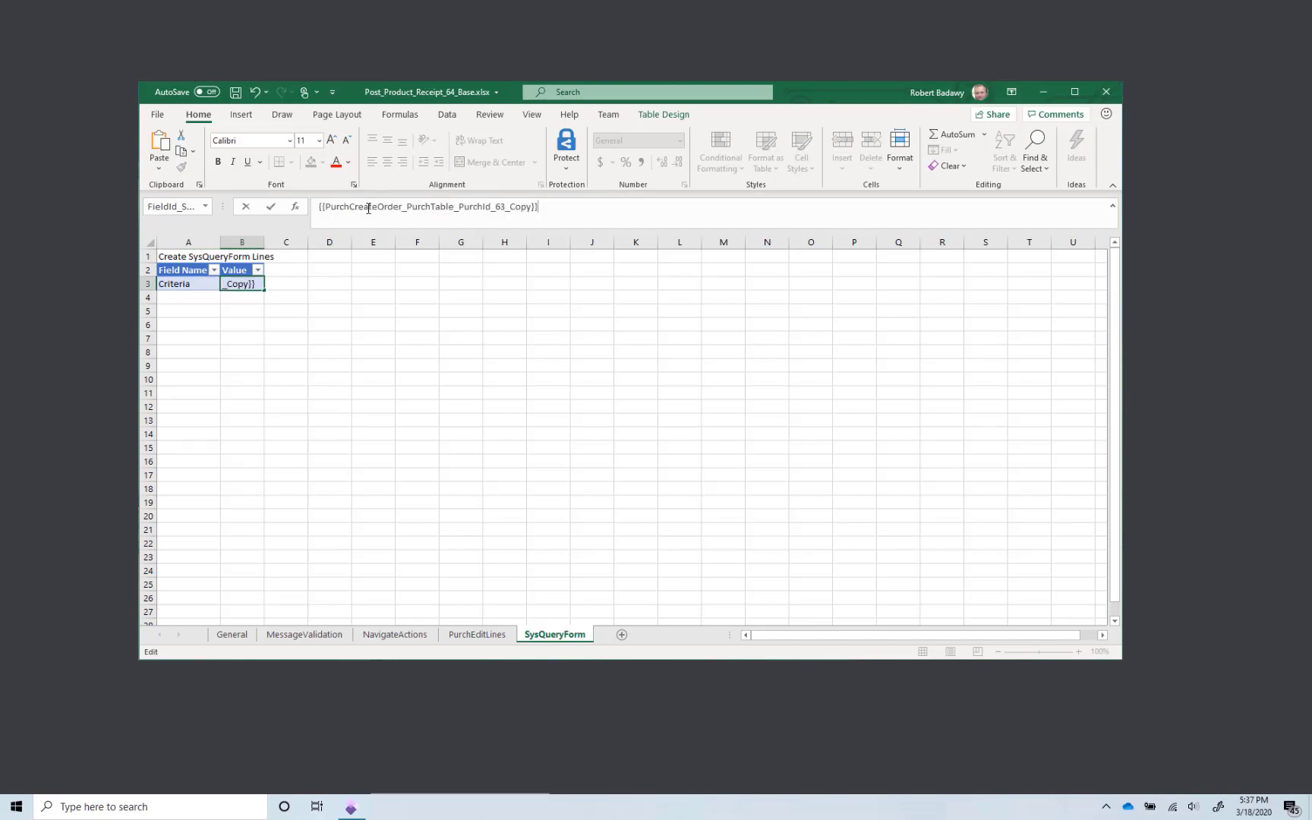
left_click(233, 93)
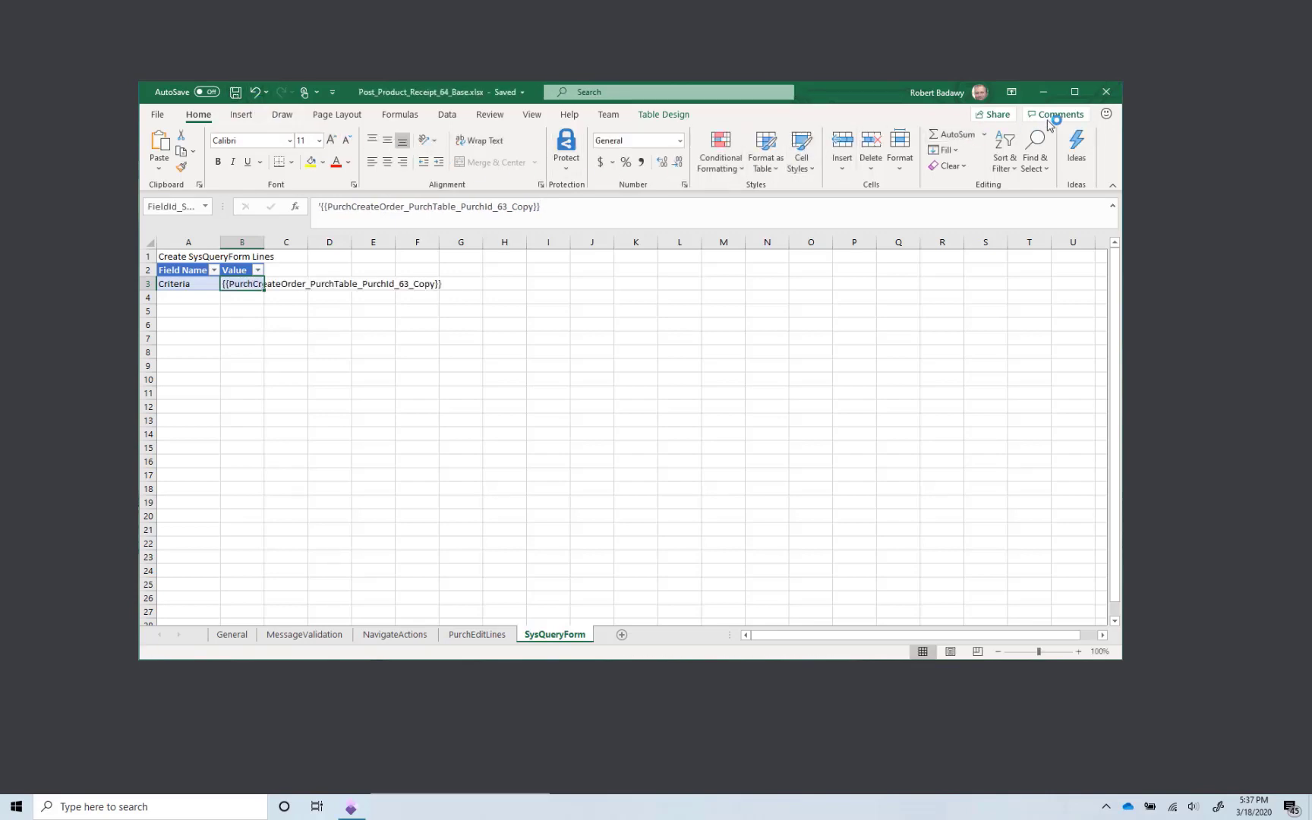
- Reopen test case 63's parameters file, change PurchTable Quantity from 10 to 11, and save
left_click(1106, 92)
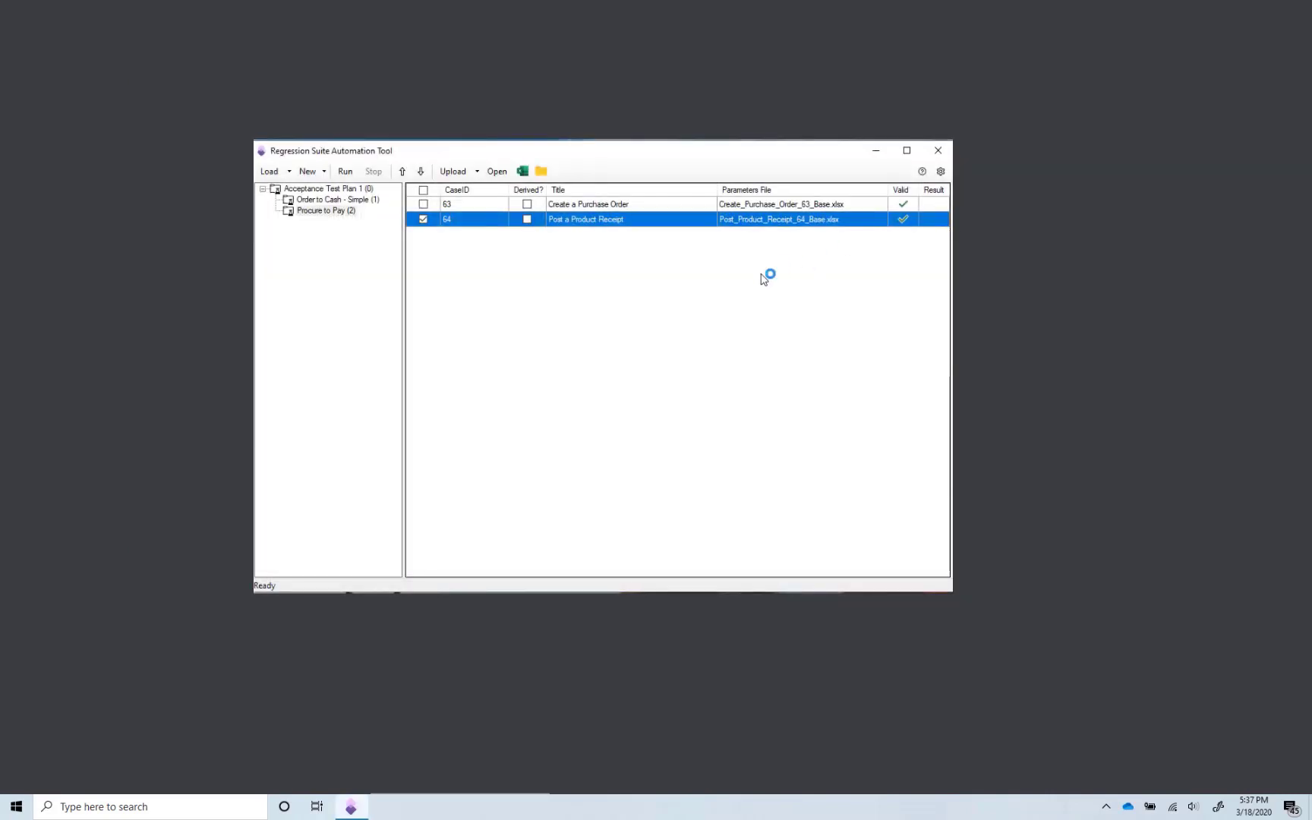
left_click(423, 220)
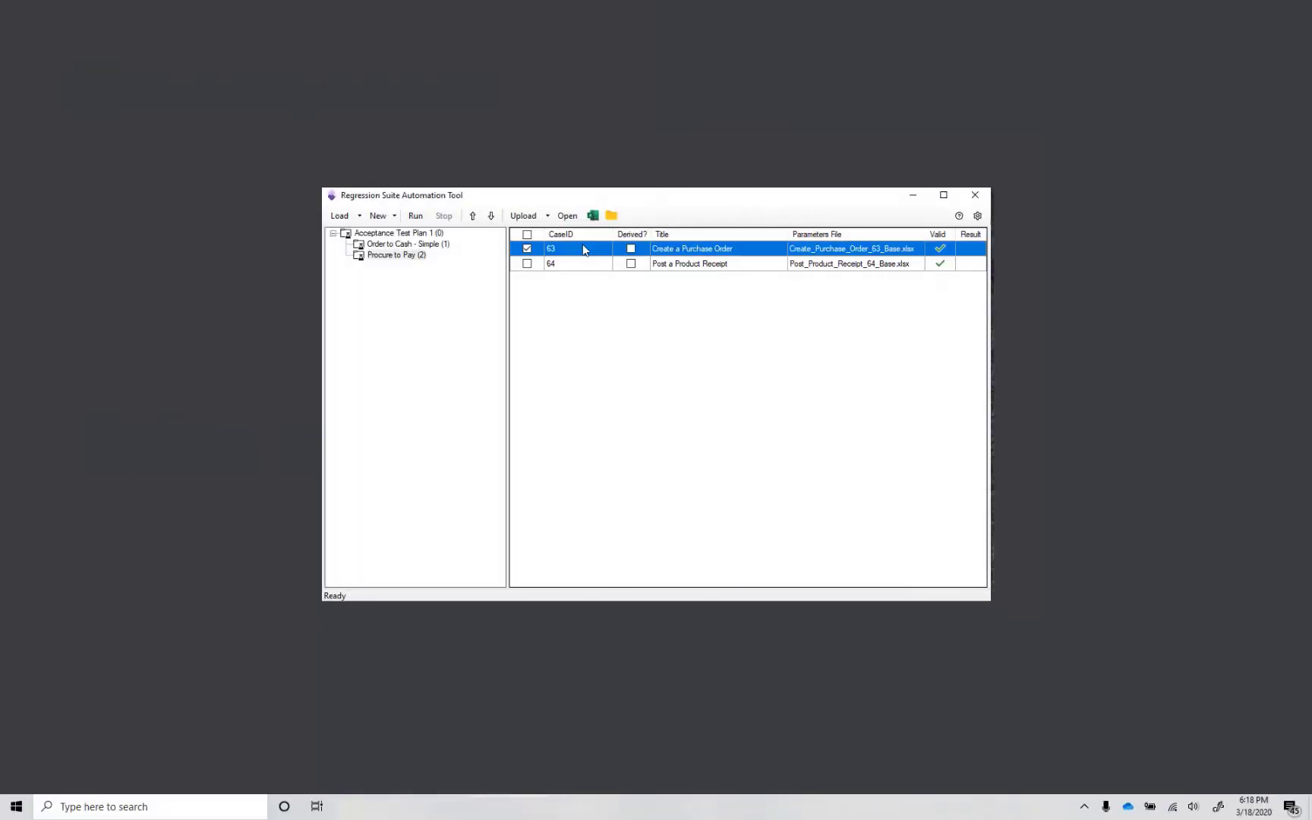
left_click(593, 217)
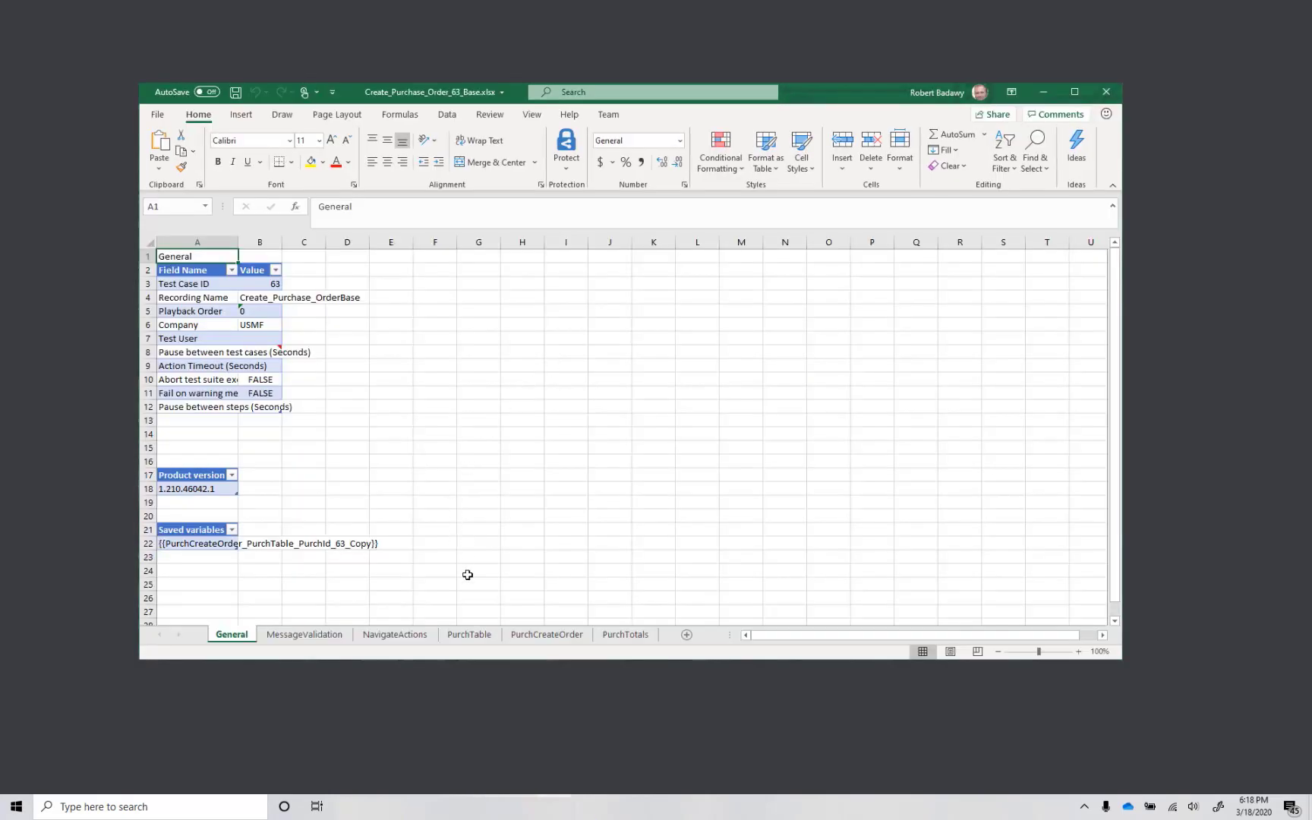
left_click(473, 635)
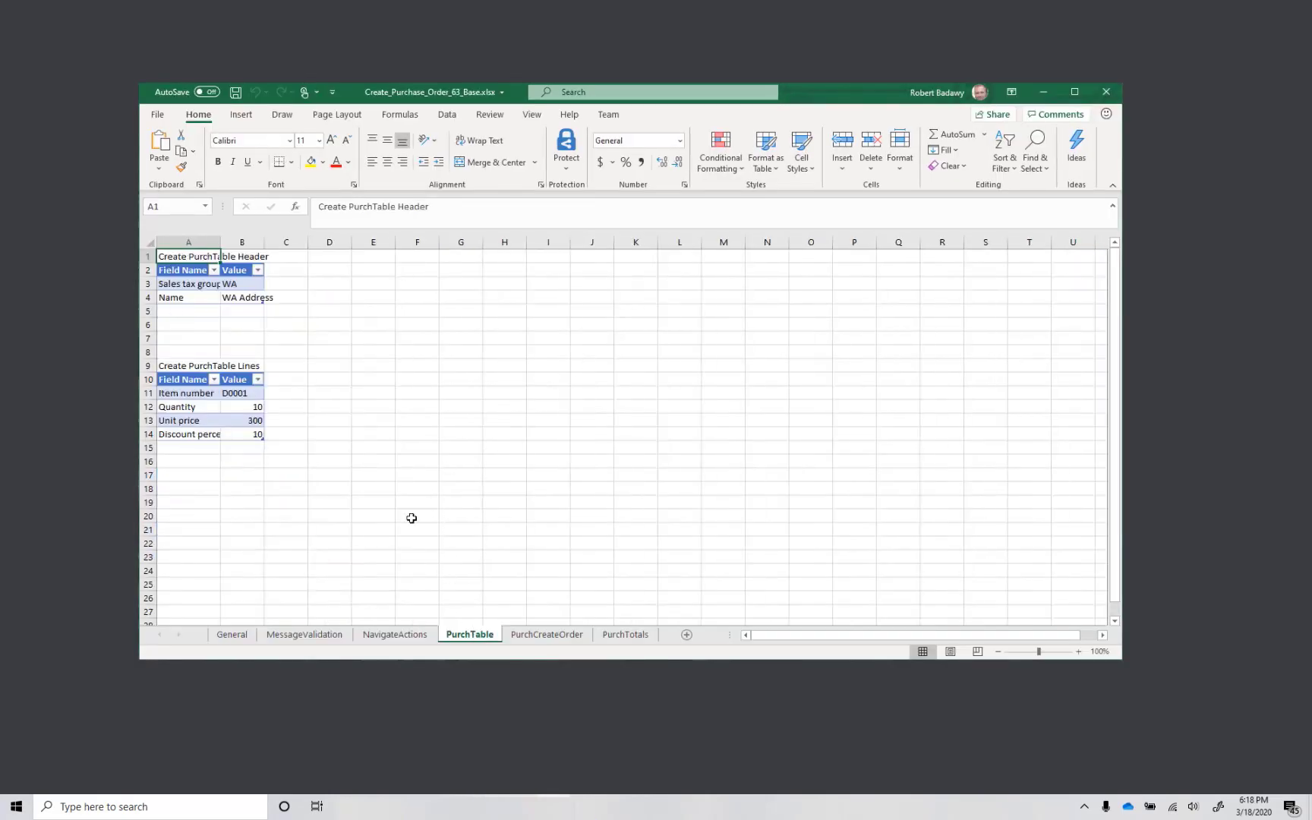
left_click(250, 408)
type("11")
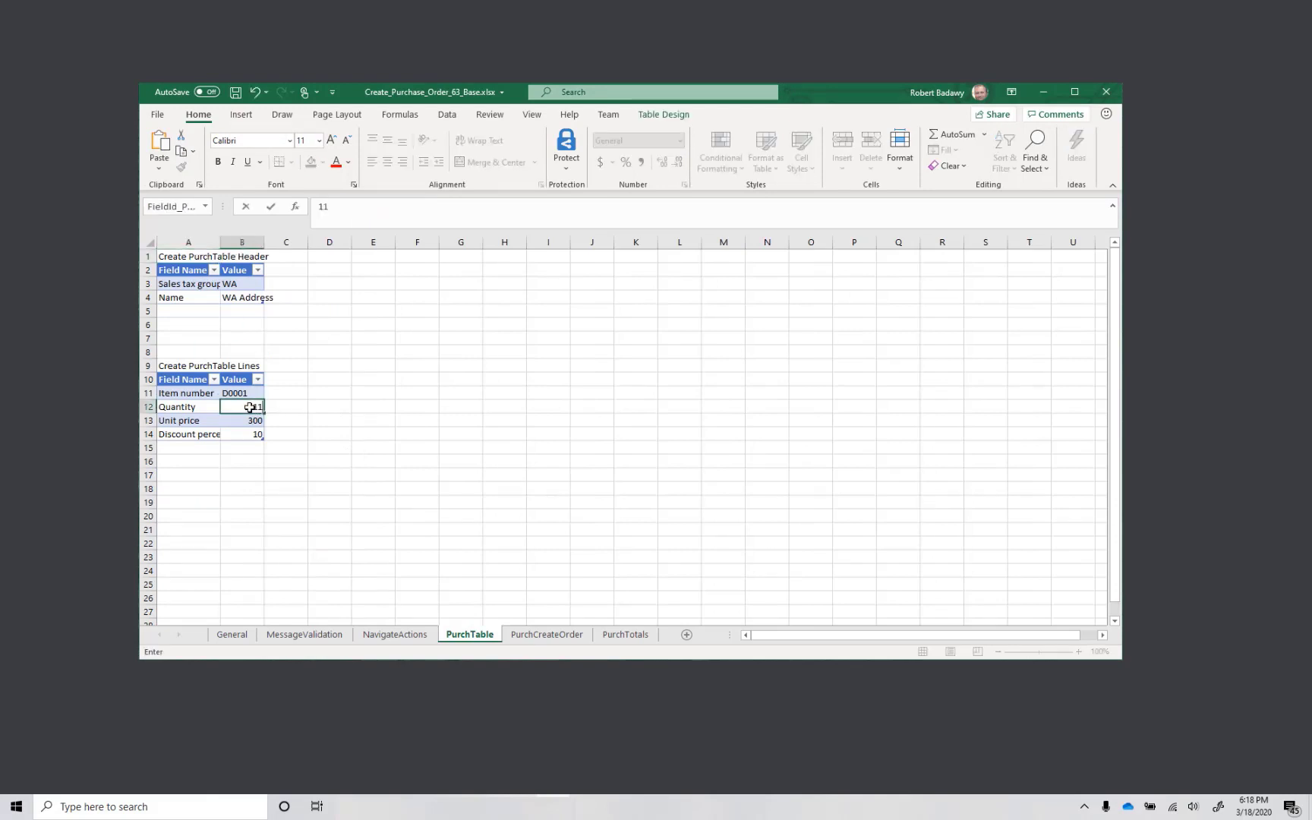
key("ctrl+s")
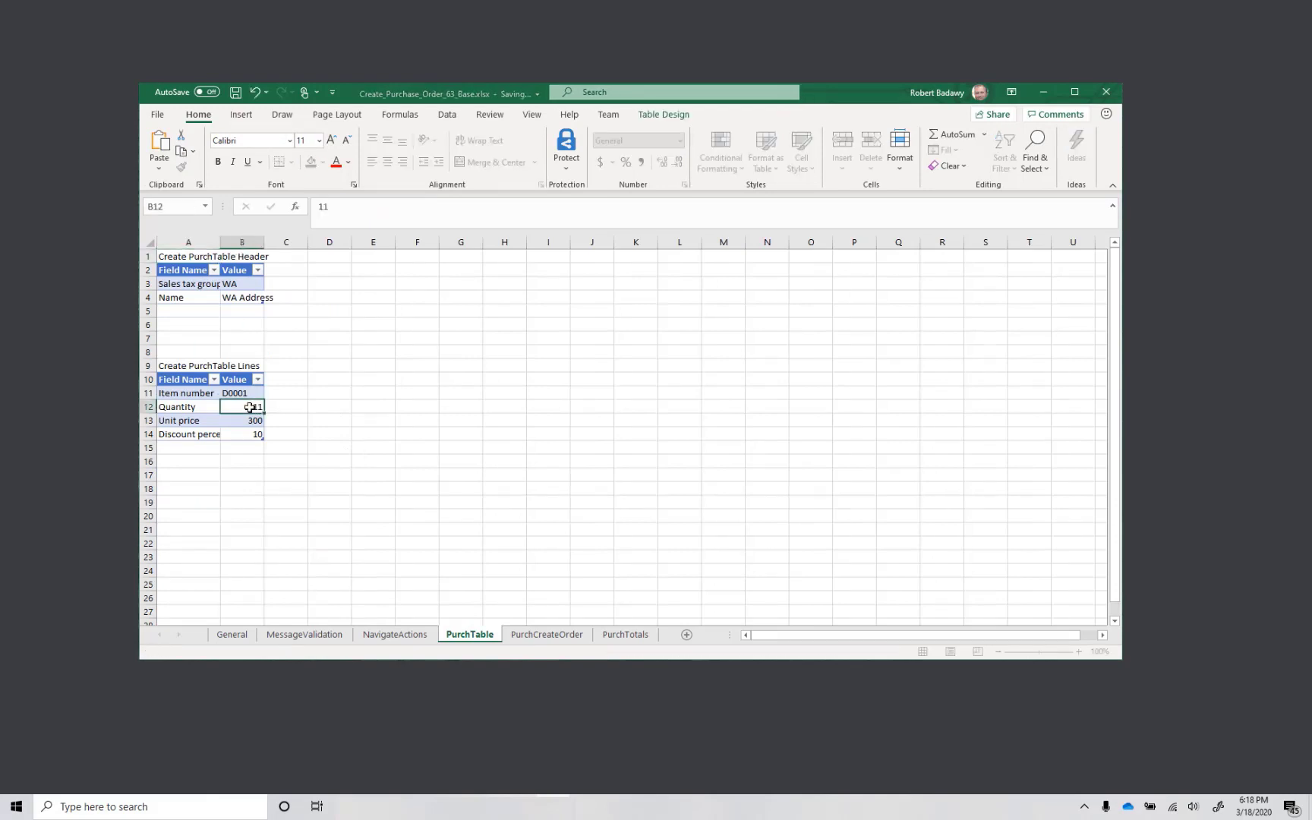
- Run test cases 63 and 64 and view the failure: expected 2875.5, actual 3163.05
left_click(1105, 92)
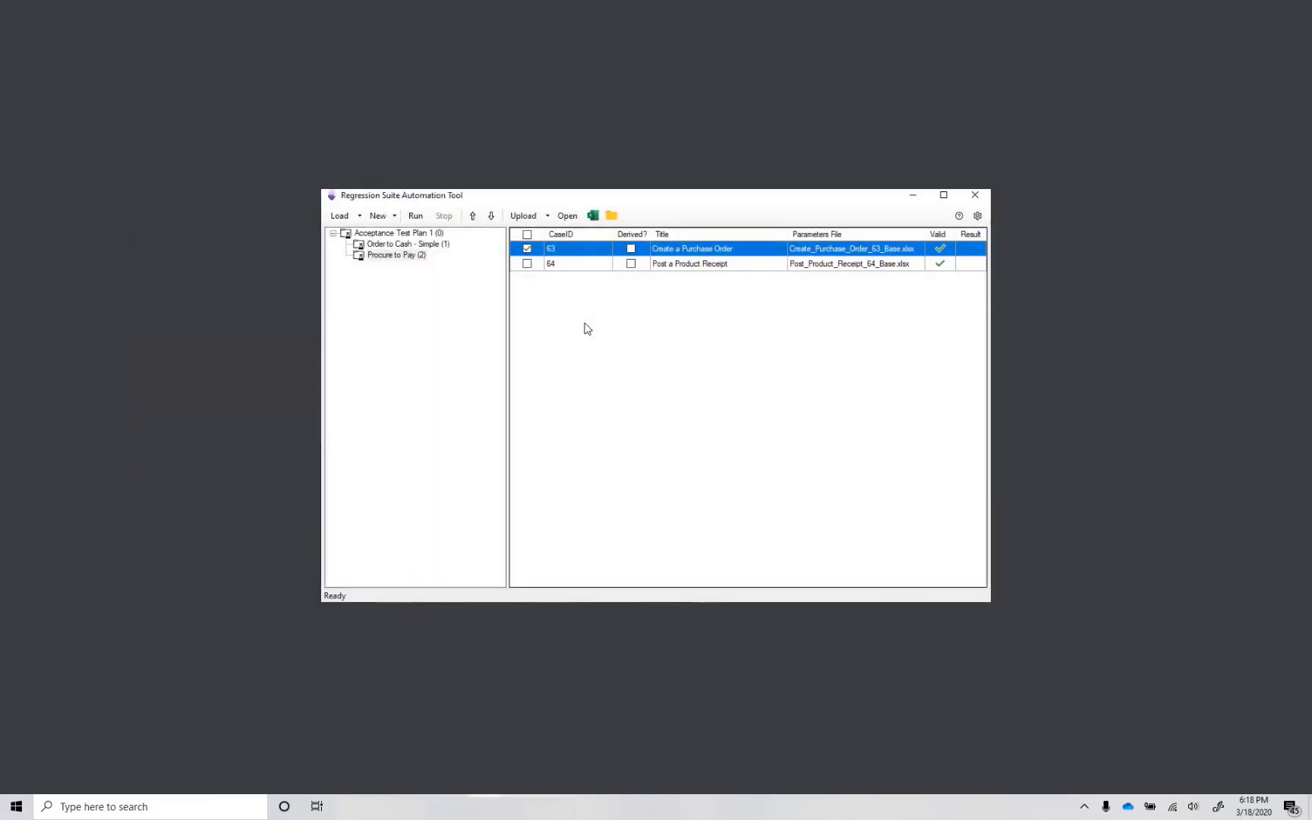
left_click(527, 235)
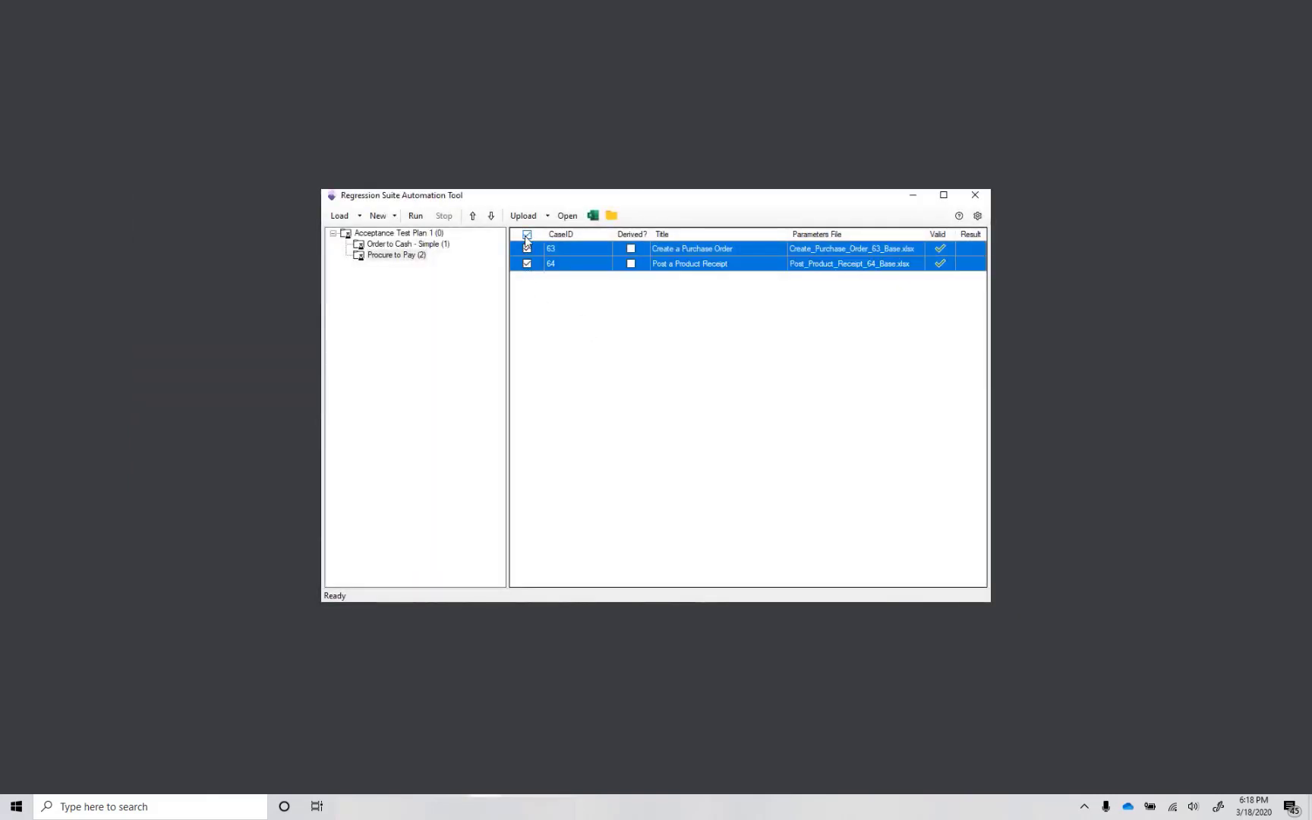
left_click(417, 218)
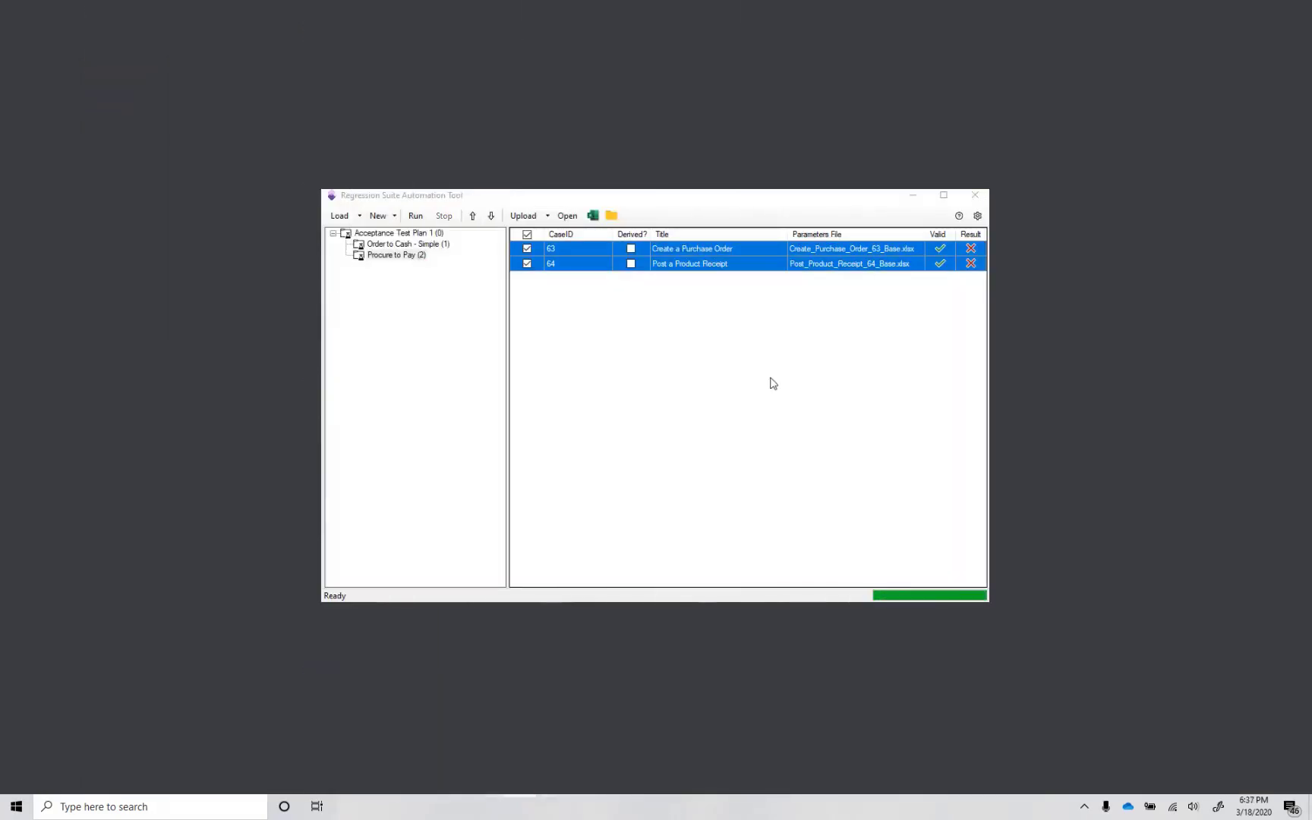
left_click(970, 252)
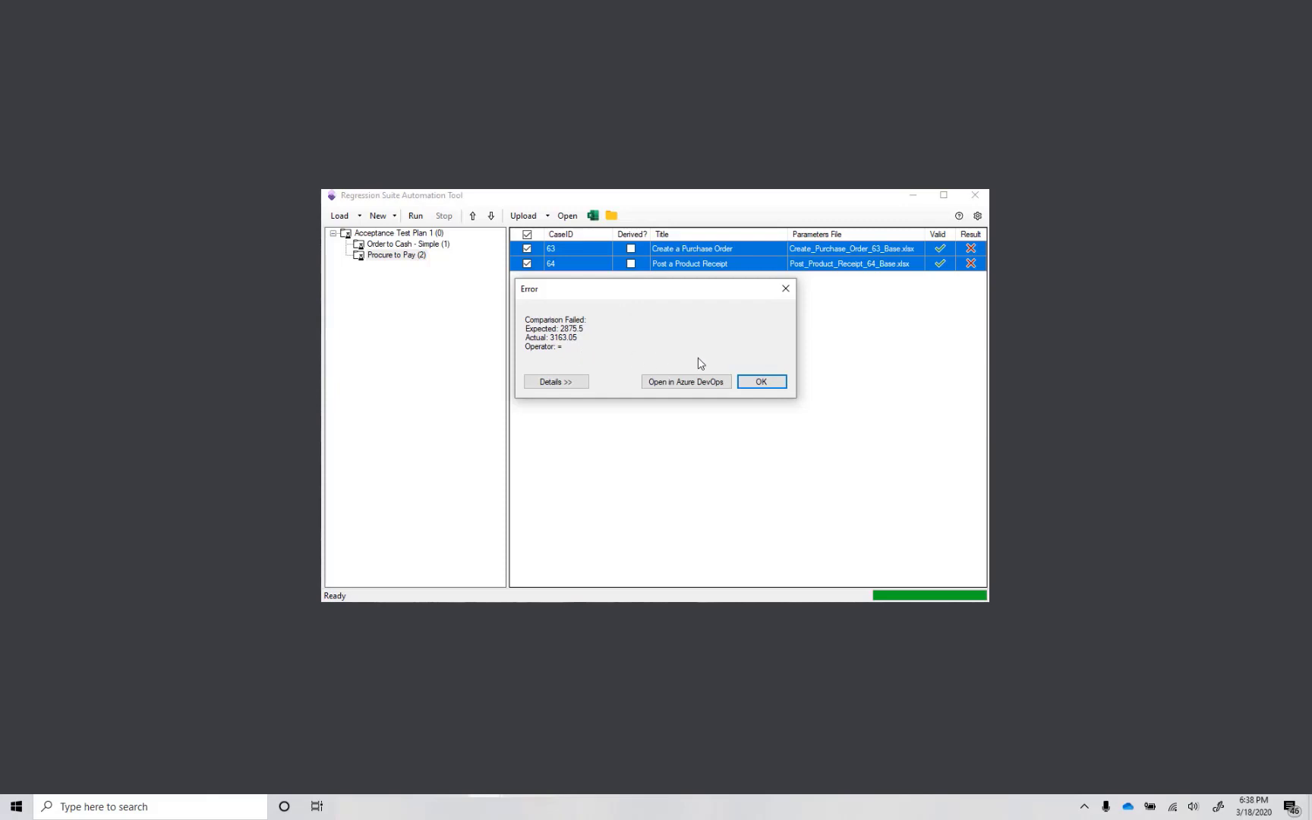
- Open run 1000458, RSAT-Demo / Procure to Pay, from Azure DevOps Test Plans Runs
left_click(750, 382)
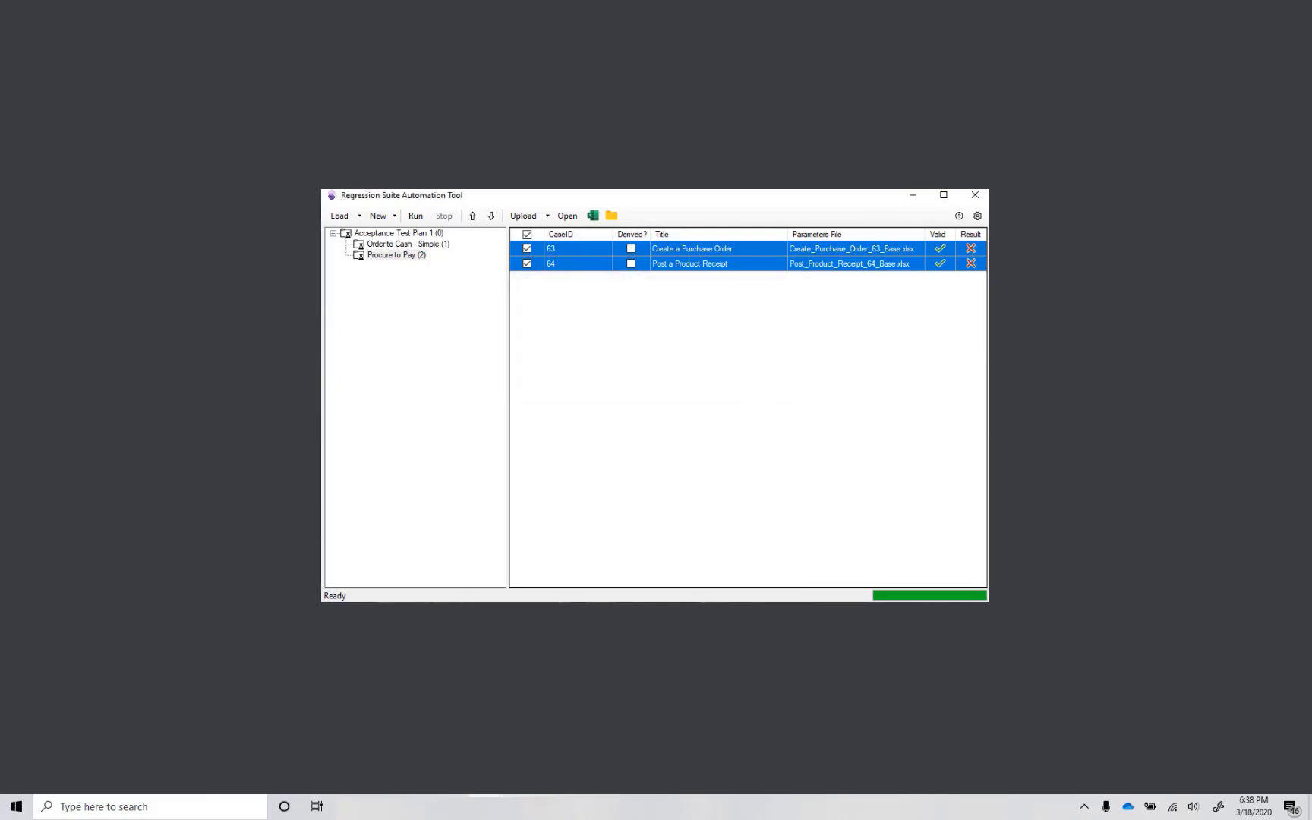
key("alt+Tab")
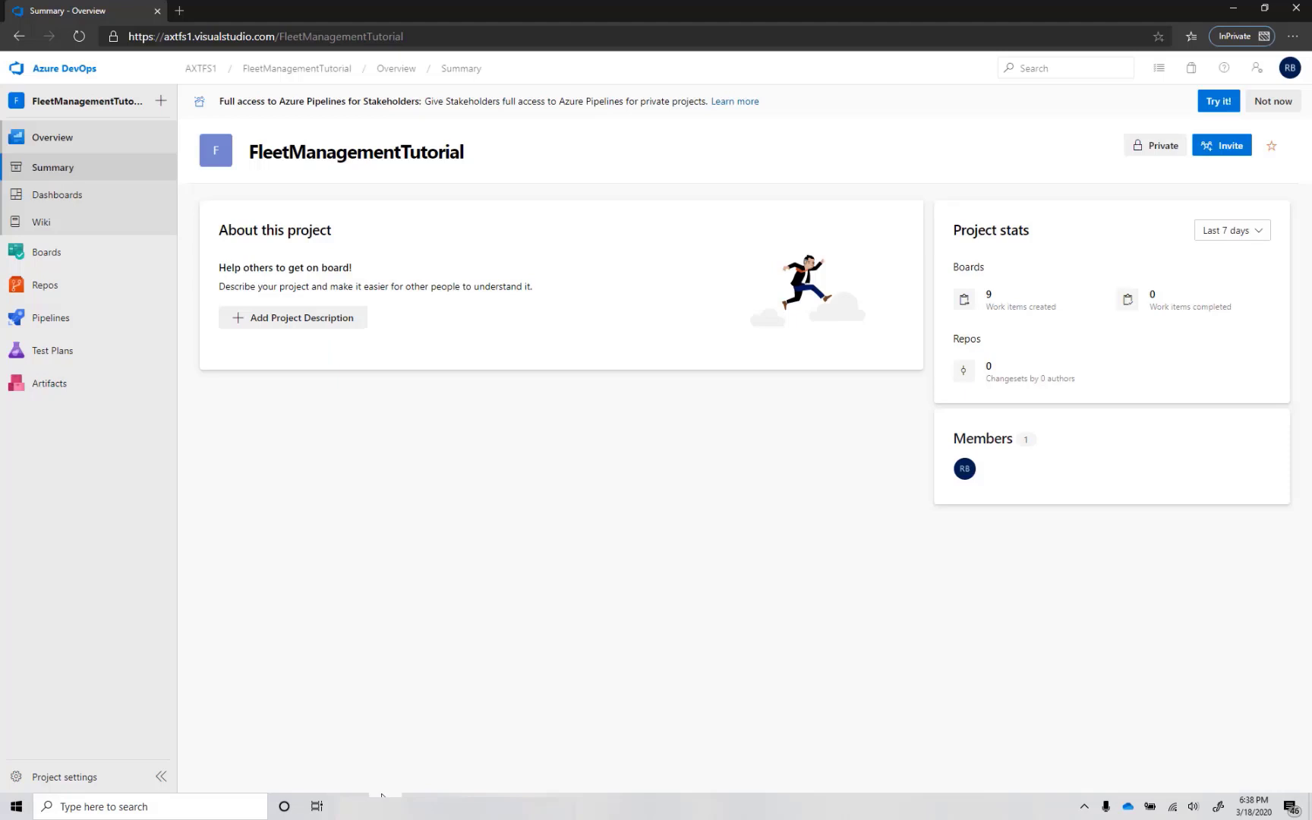
mouse_move(107, 351)
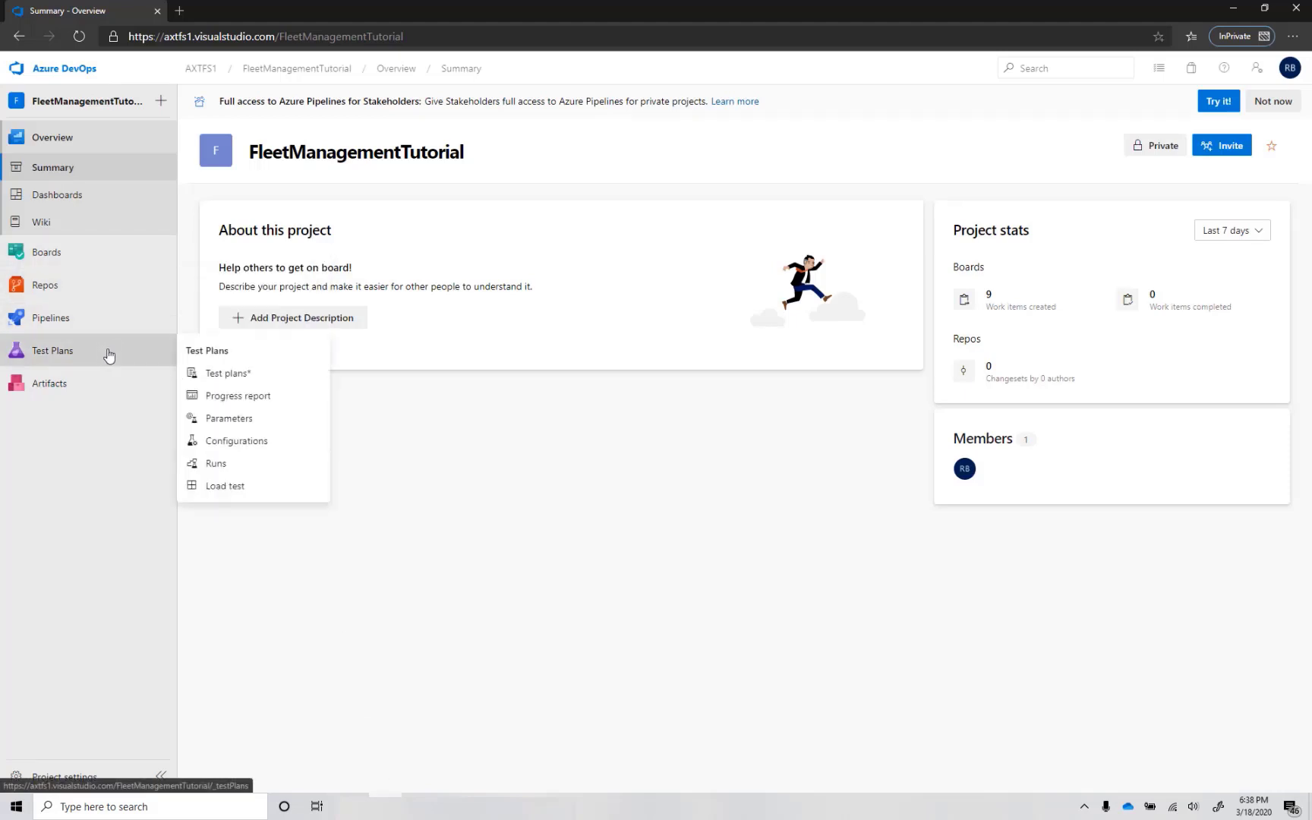
left_click(256, 471)
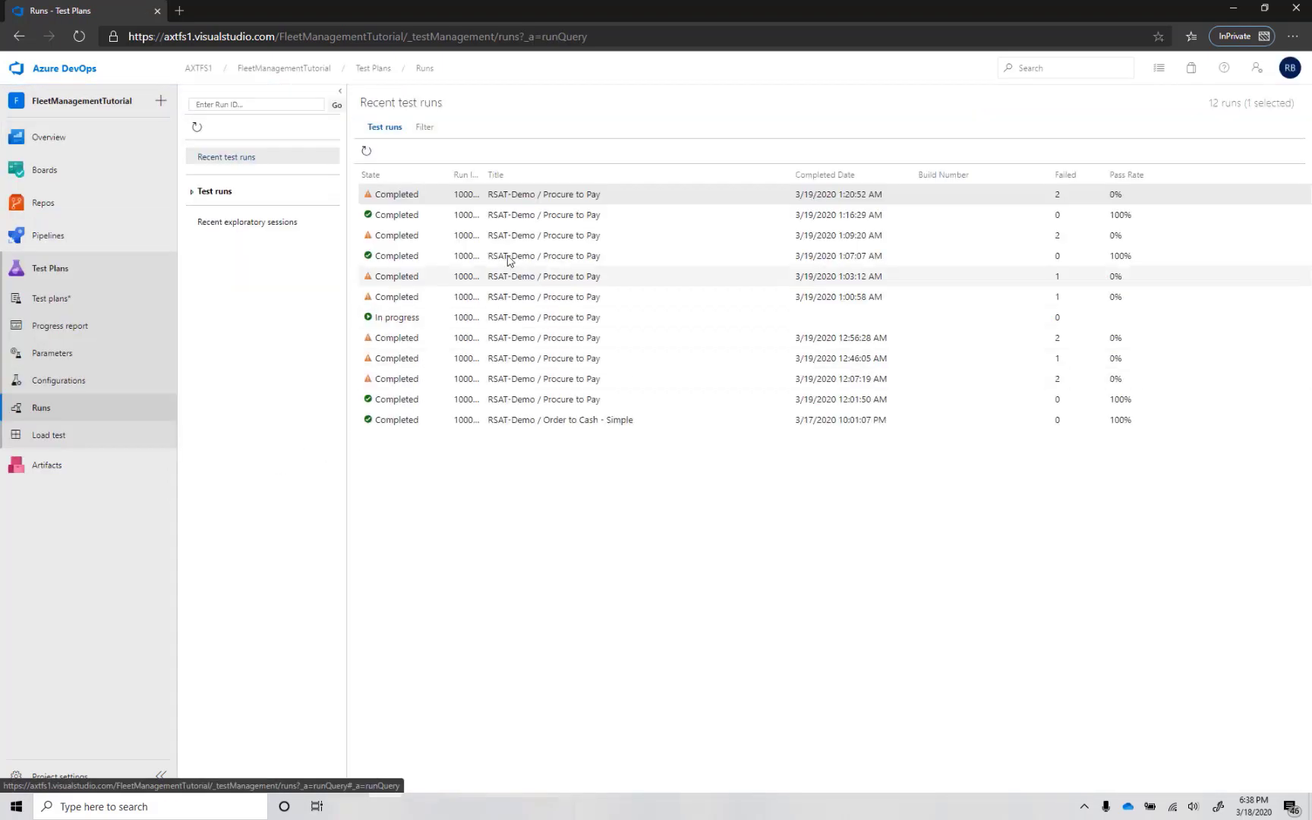
double_click(529, 197)
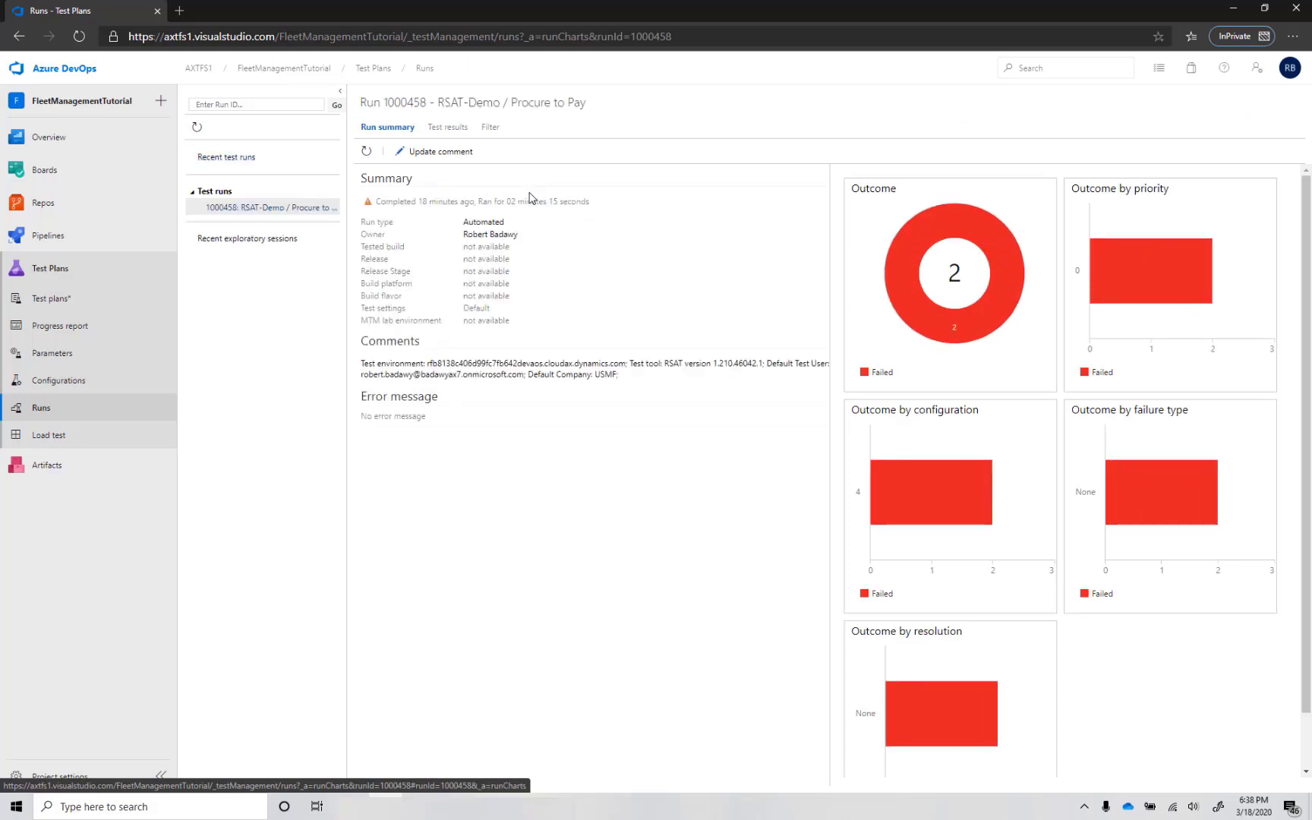
- Open the failed Create a Purchase Order result to review expected 2875.5, actual 3163.05 and six attachments
left_click(456, 134)
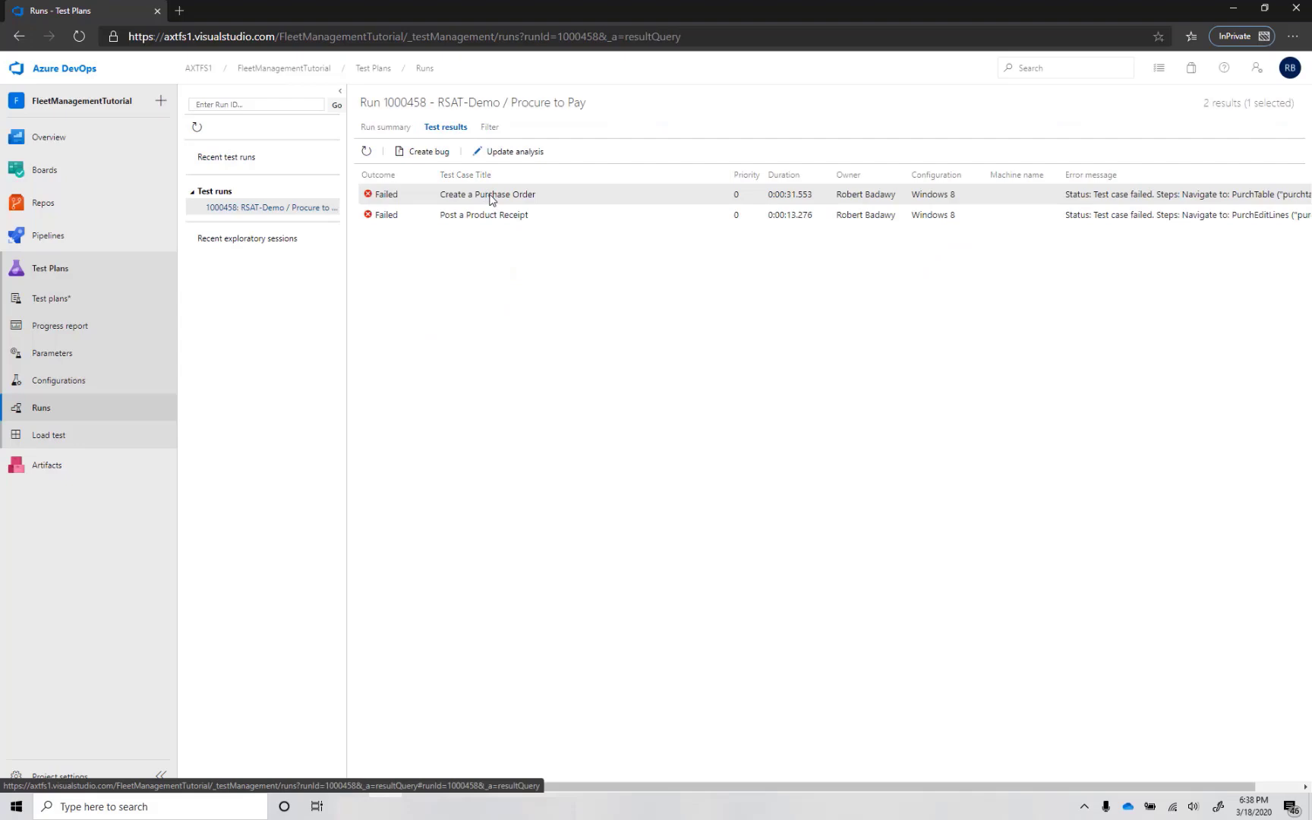
double_click(491, 199)
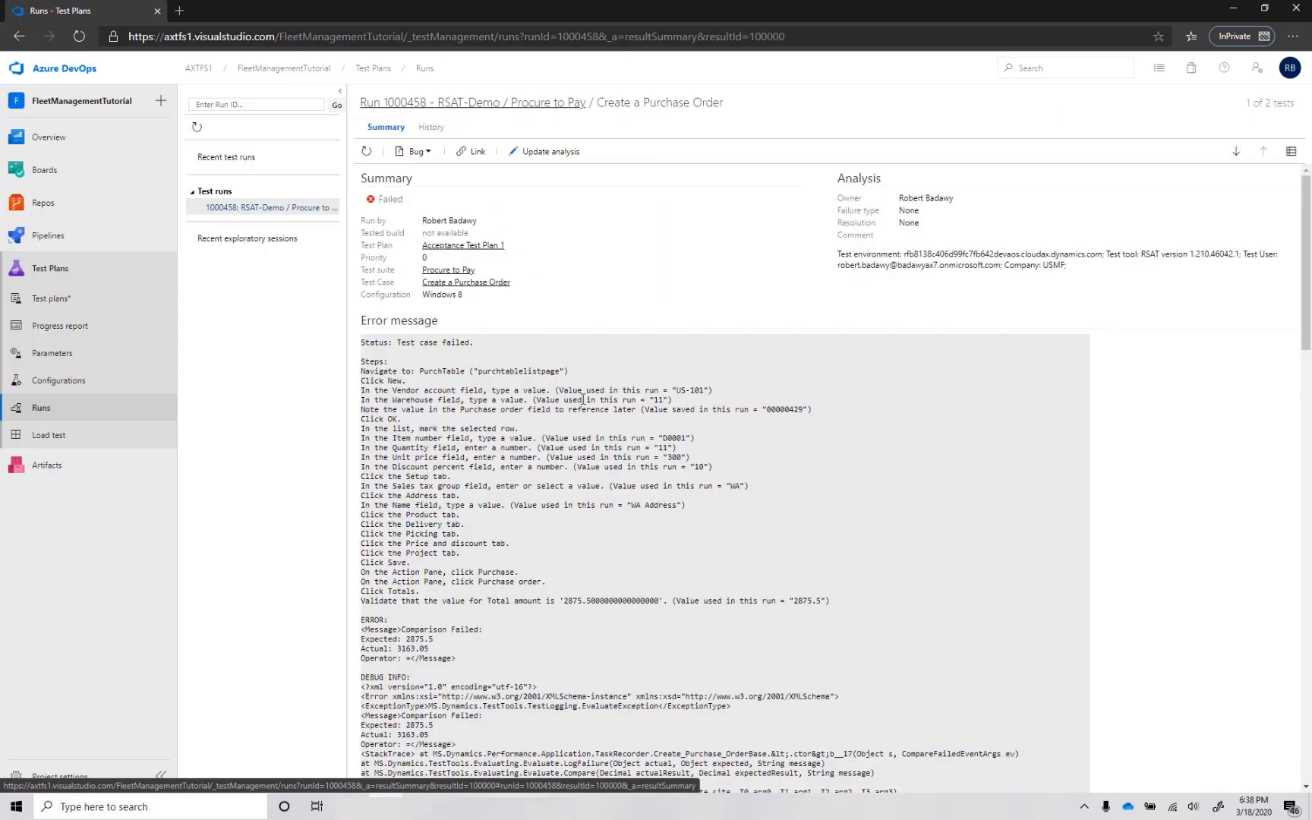
scroll(549, 396, "down", 3)
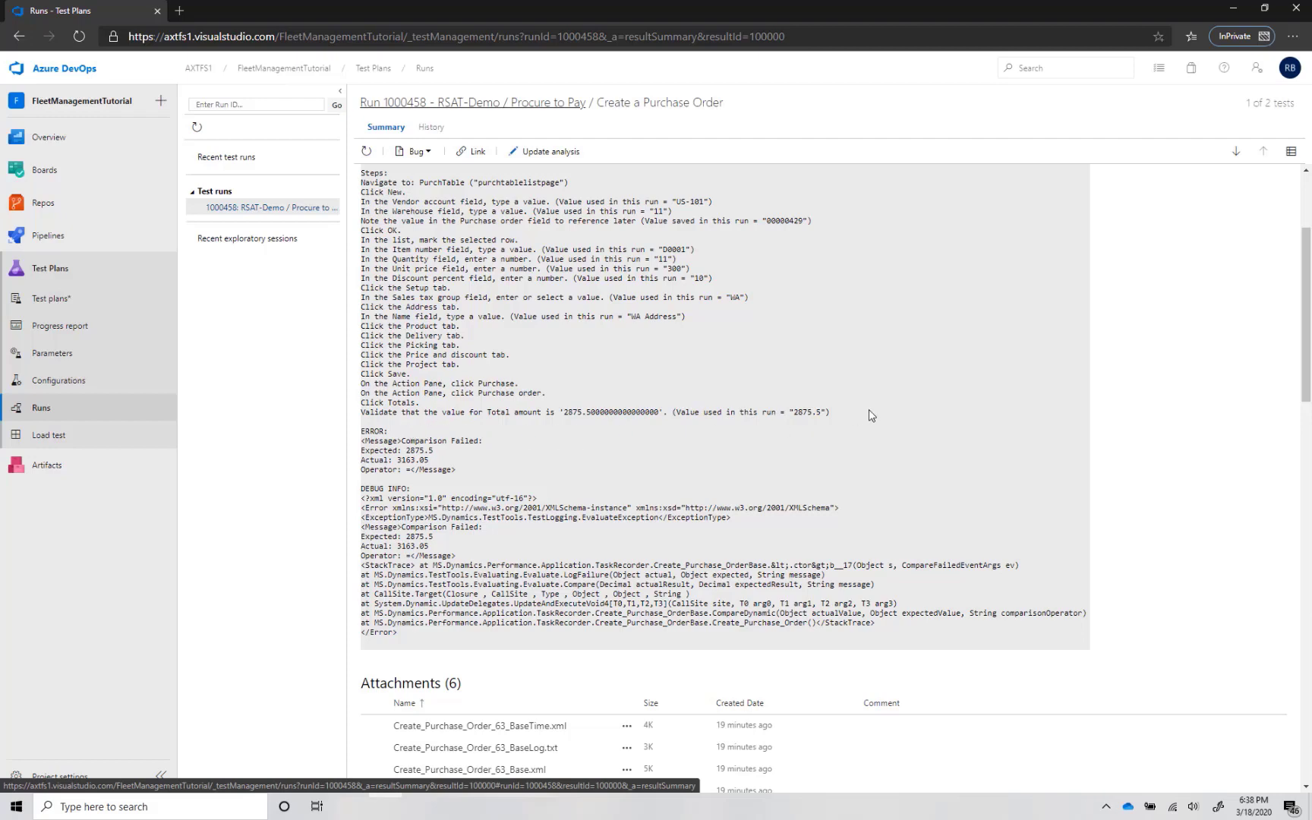
scroll(893, 409, "down", 2)
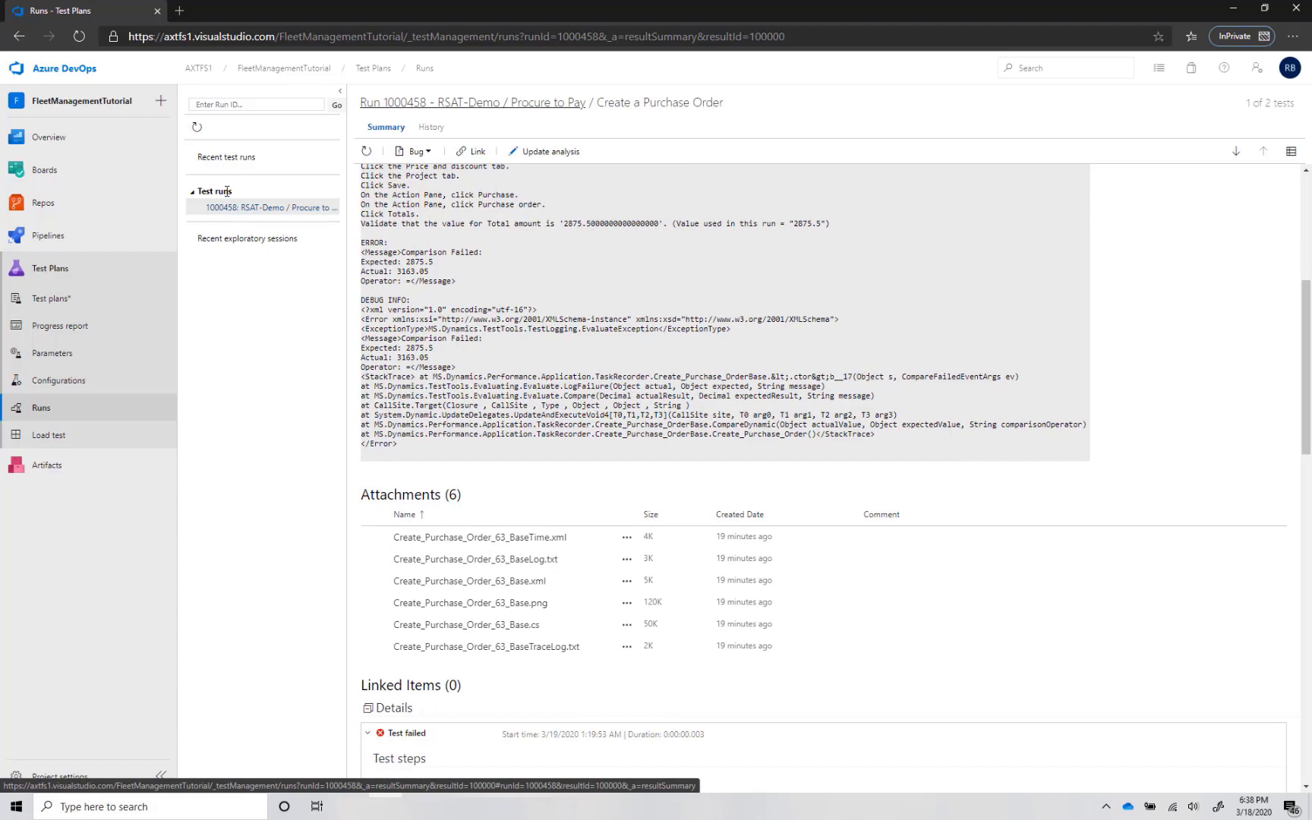
- Open the failed Post a Product Receipt result from the run's test results list
left_click(17, 38)
left_click(468, 217)
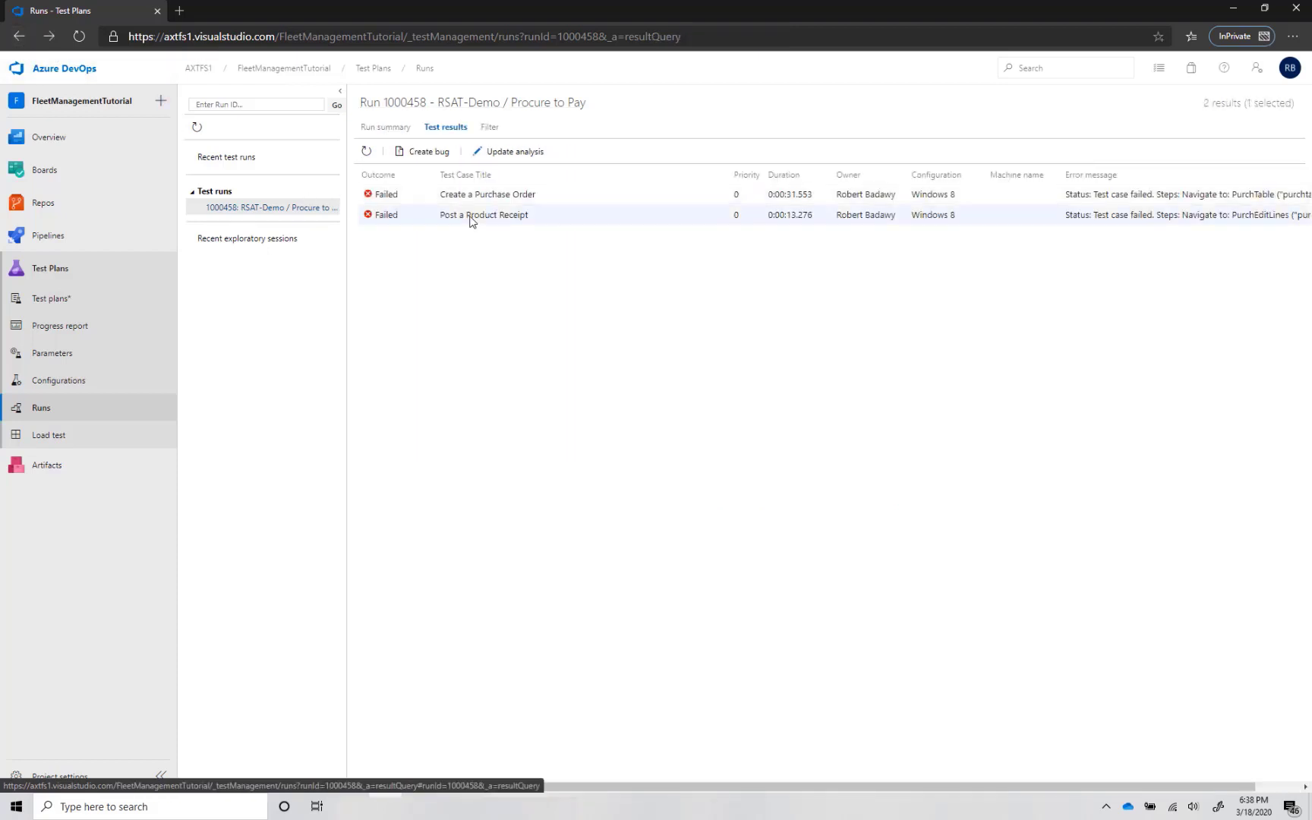
double_click(483, 216)
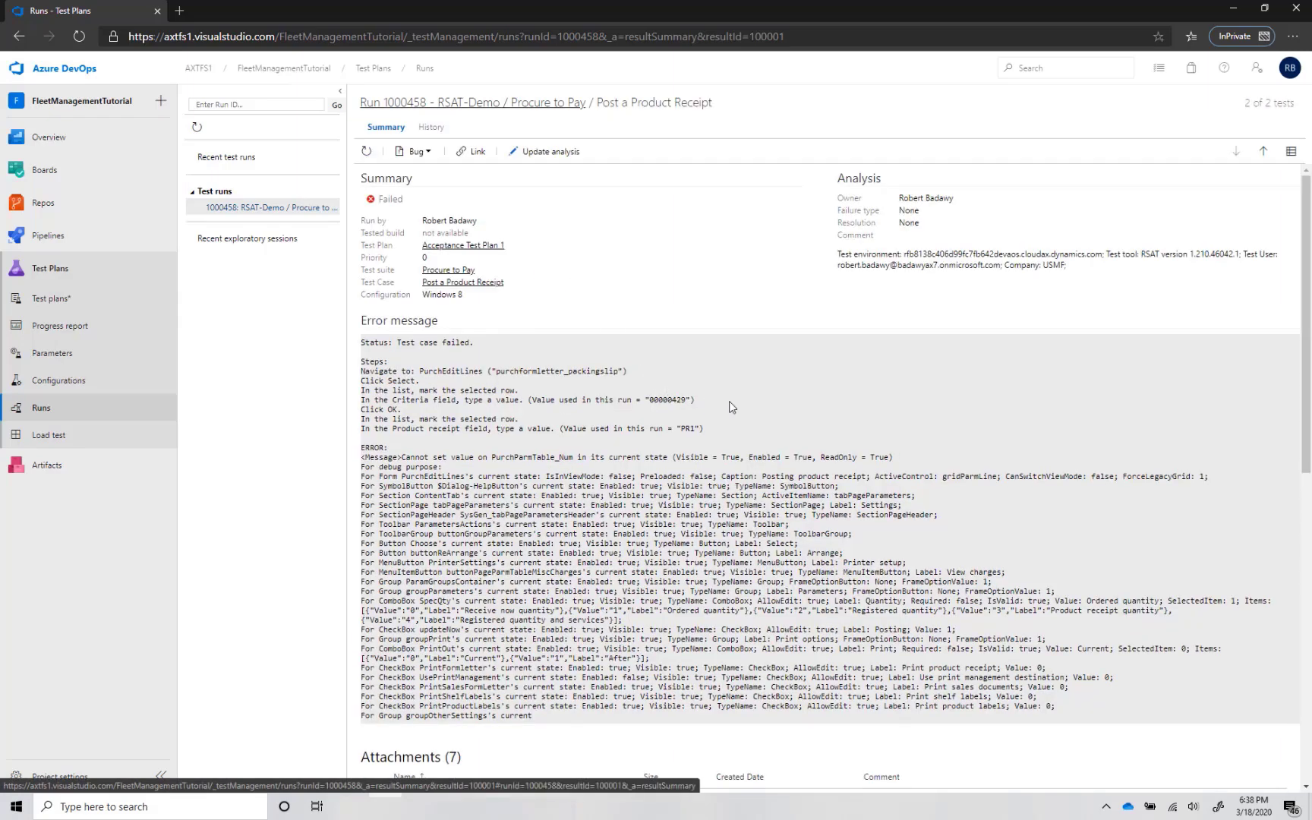
scroll(729, 401, "down", 5)
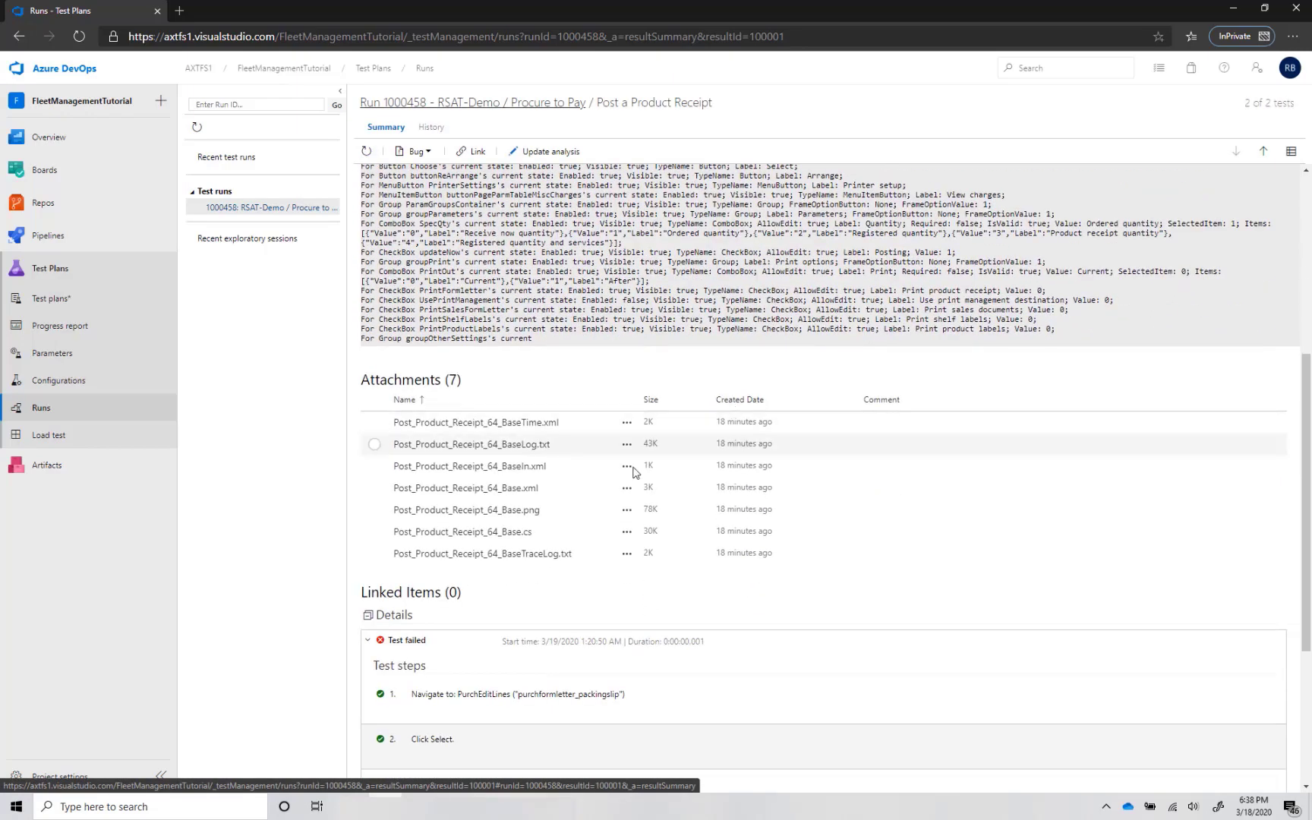
- Download the Post_Product_Receipt_64_Base.png screenshot attachment and view it in Photos
left_click(558, 517)
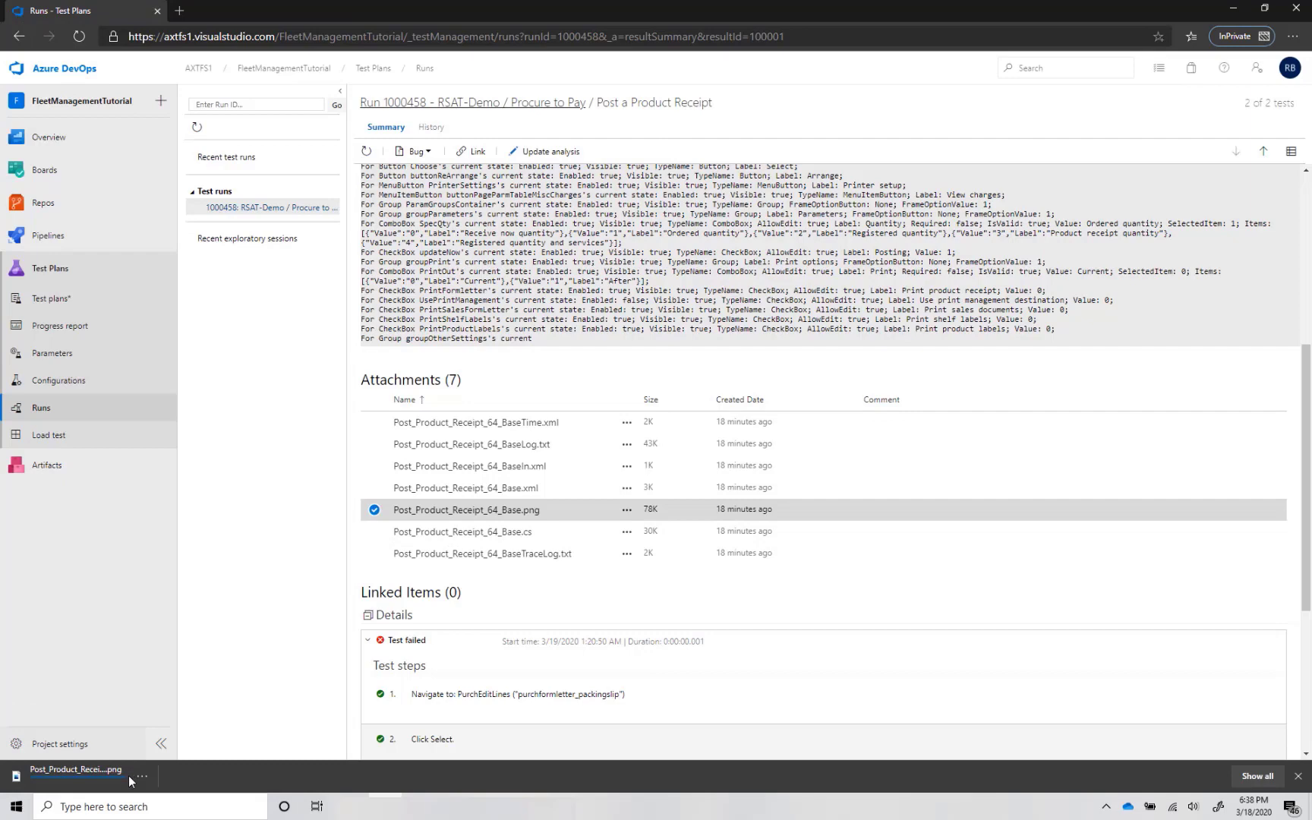
left_click(144, 777)
left_click(175, 657)
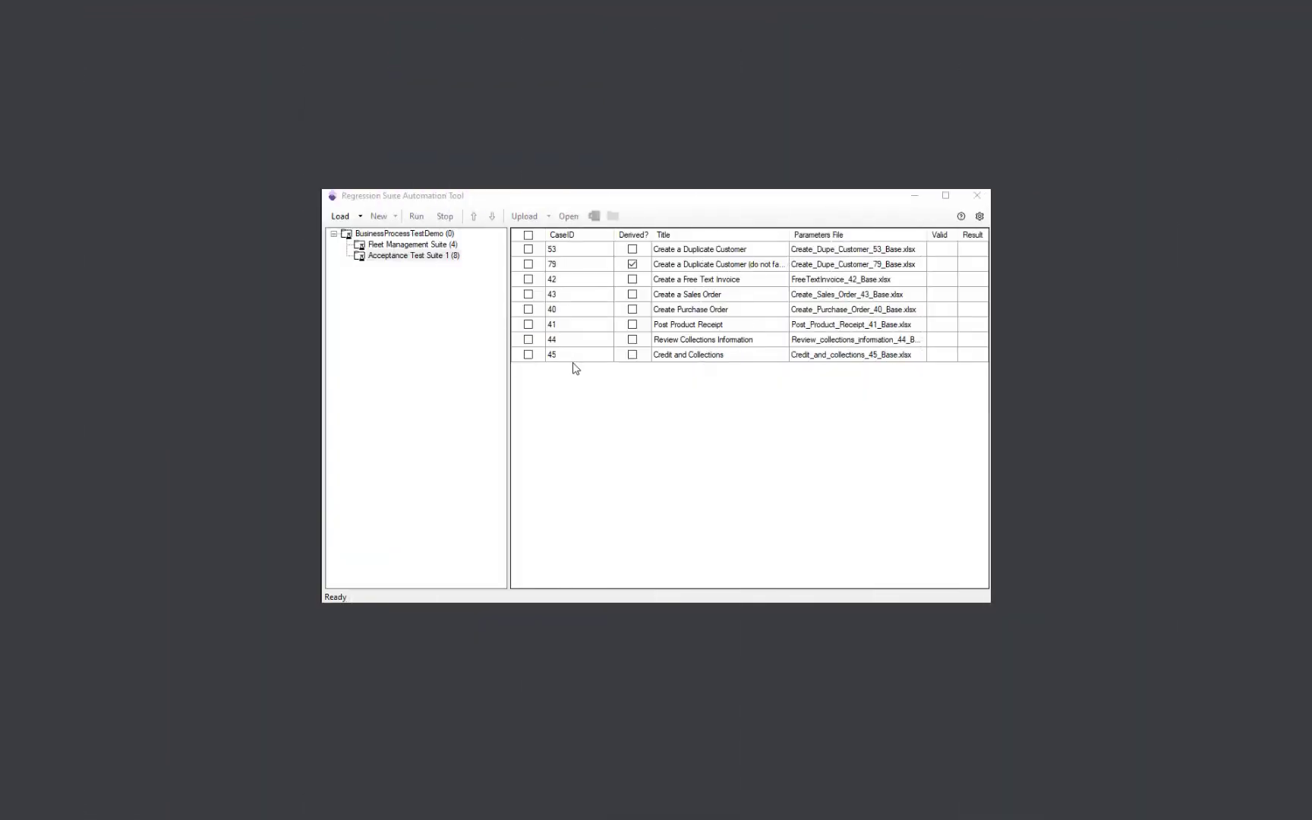
- Select all eight test cases in the suite and start uploading them to Azure DevOps
left_click(529, 237)
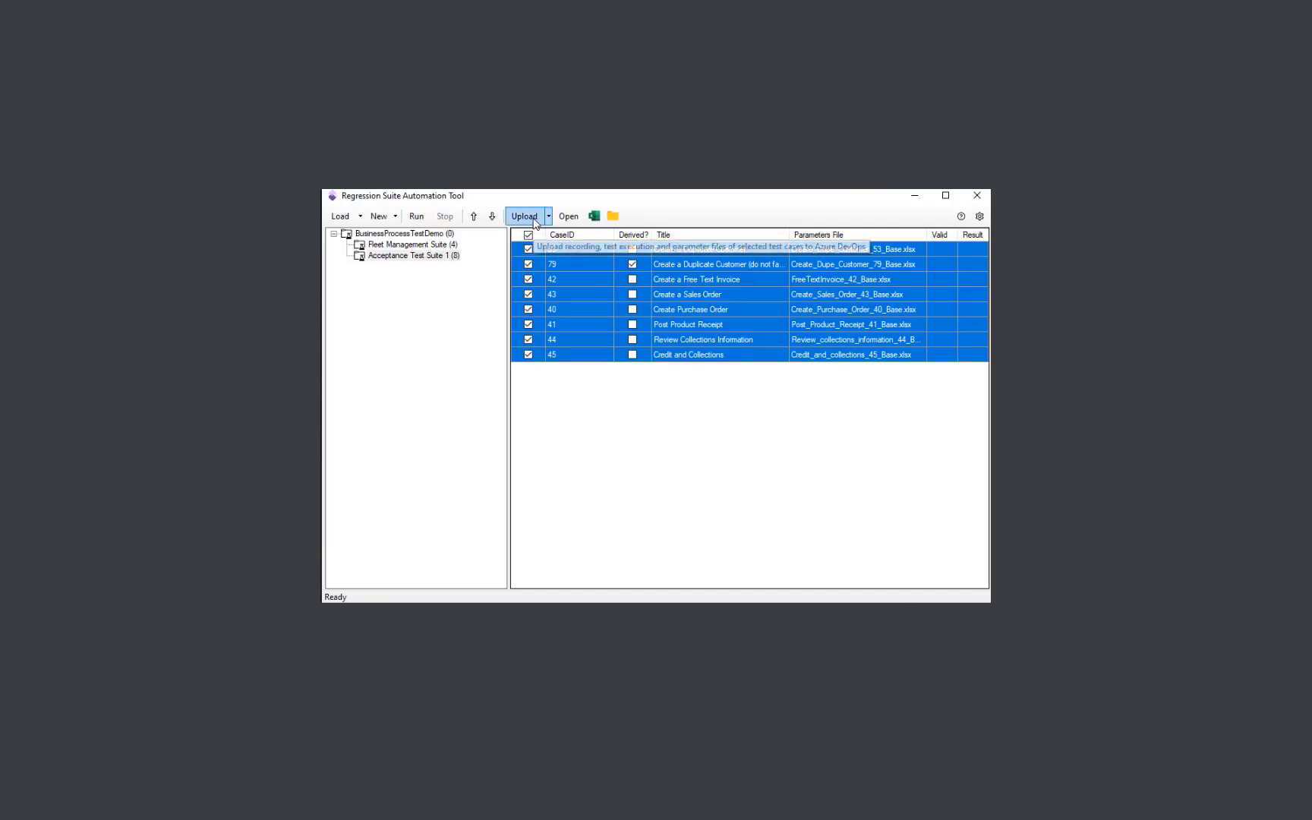
left_click(534, 219)
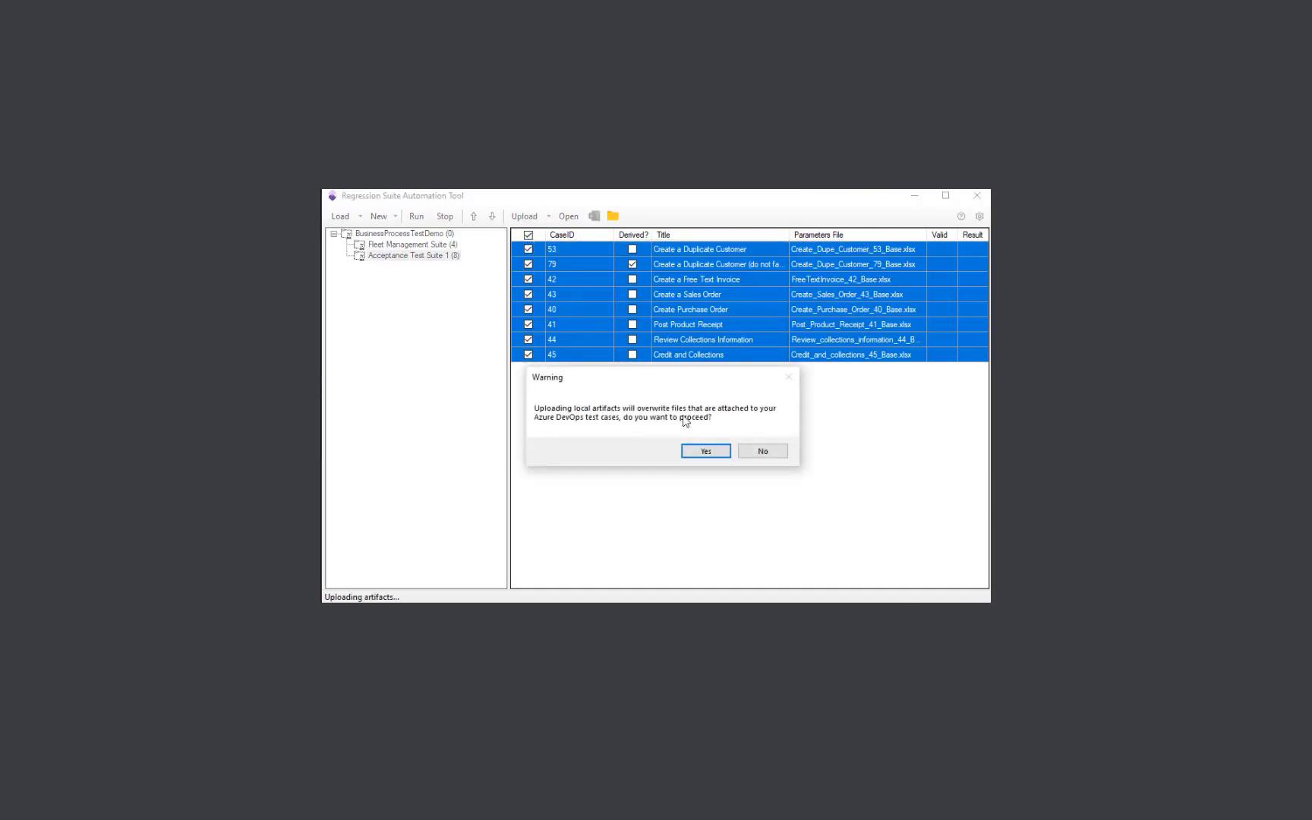